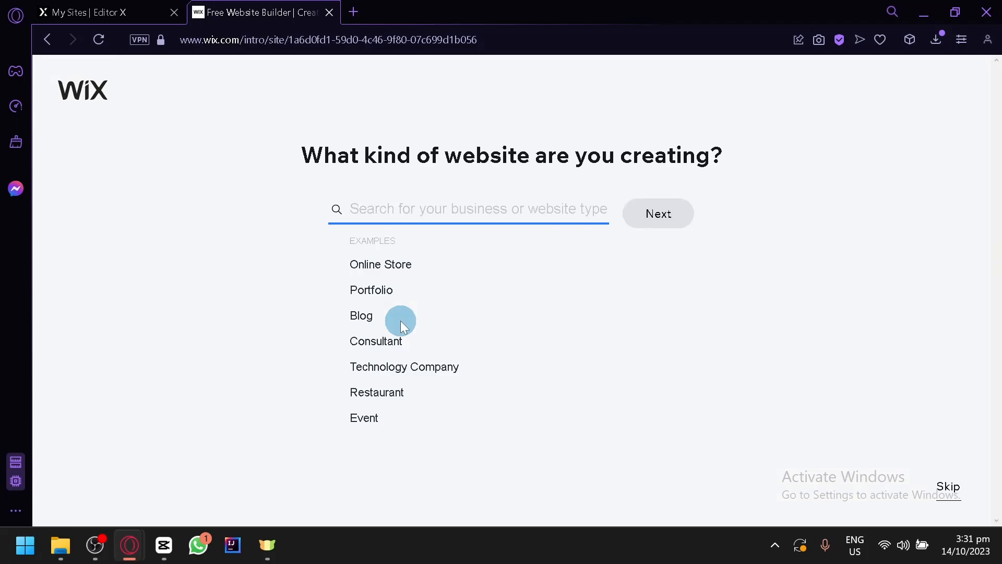
Choose Online Store as the kind of website to create and continue
{"action": "left_click", "coordinate": [381, 264]}
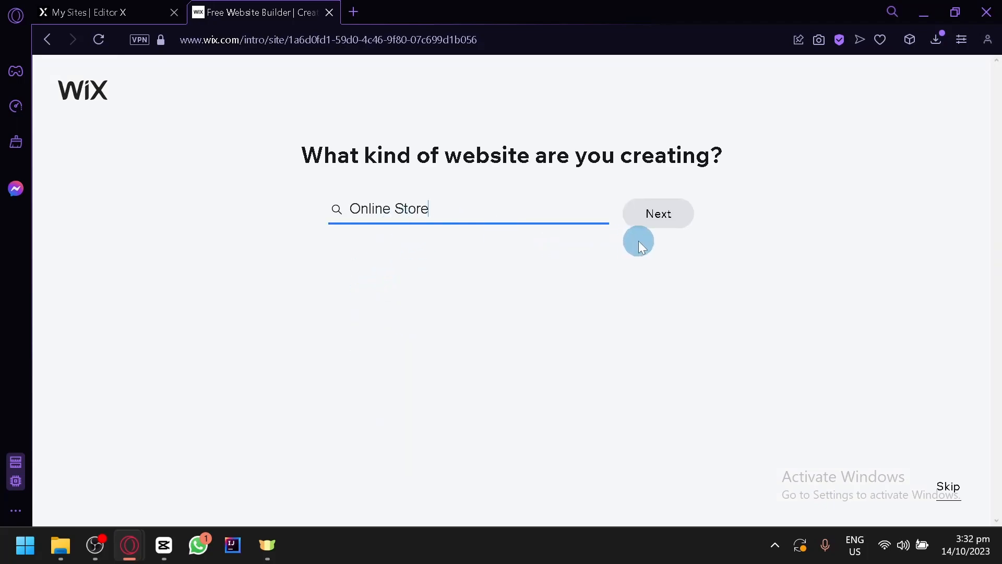
{"action": "scroll", "coordinate": [459, 300], "scroll_direction": "down", "scroll_amount": 10}
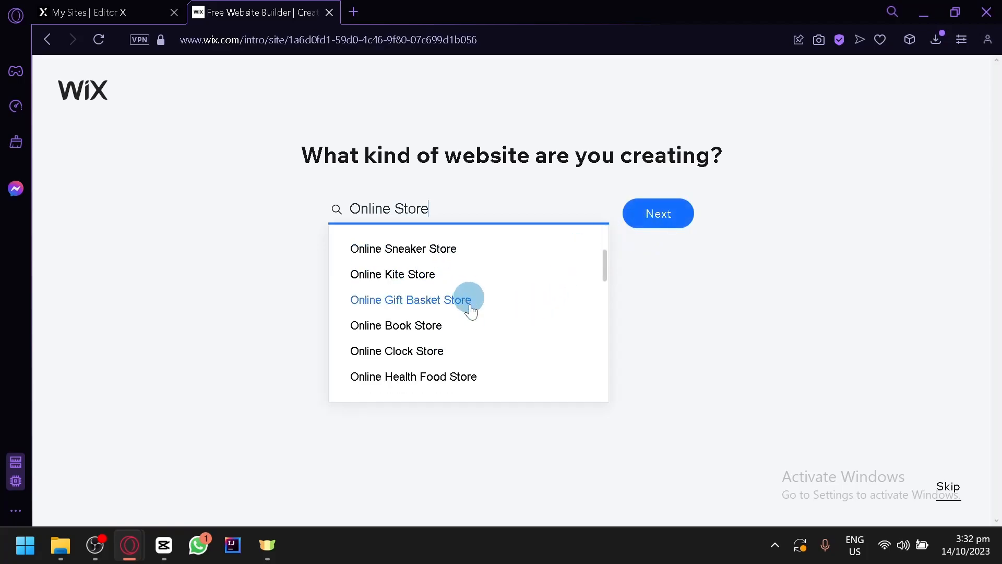
{"action": "scroll", "coordinate": [472, 321], "scroll_direction": "up", "scroll_amount": 10}
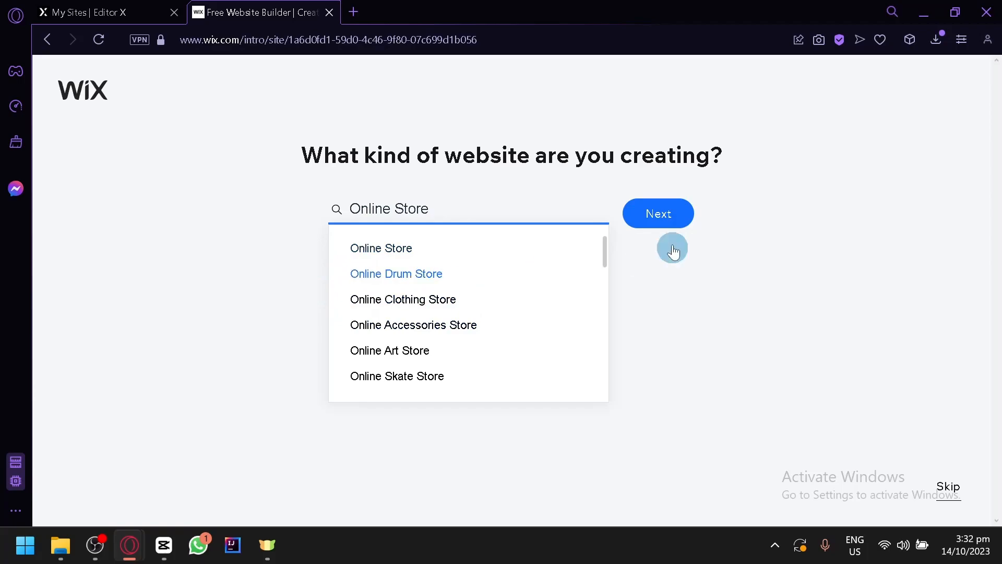
{"action": "left_click", "coordinate": [670, 214]}
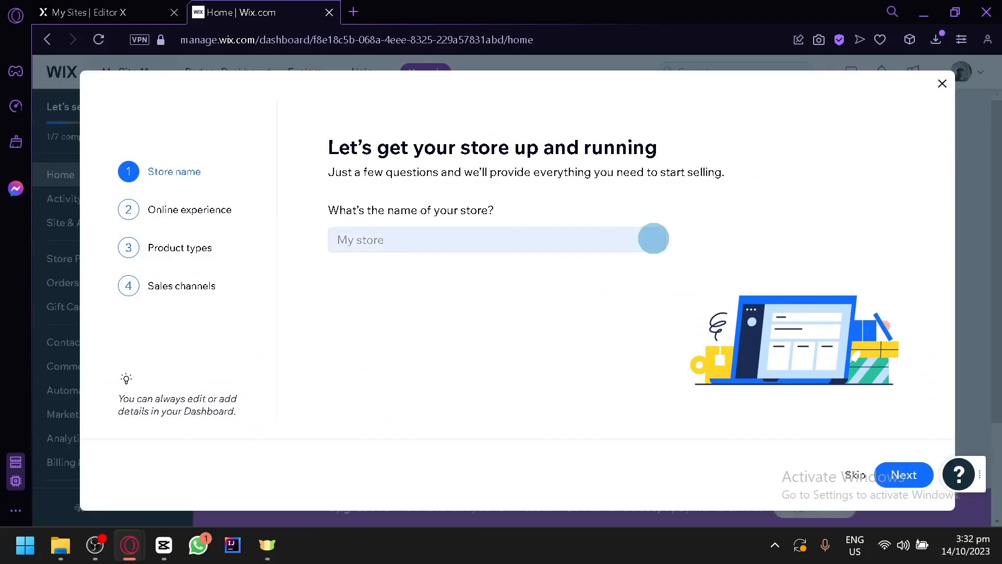
Name the store "Store demo" and continue the store setup
{"action": "left_click", "coordinate": [653, 239]}
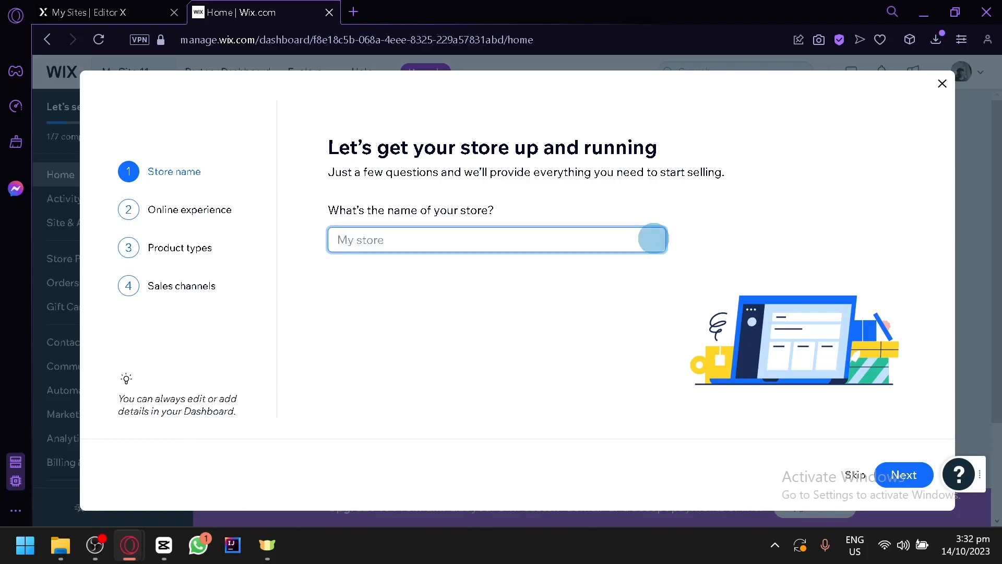
{"action": "type", "text": "Store demo"}
{"action": "left_click", "coordinate": [890, 472]}
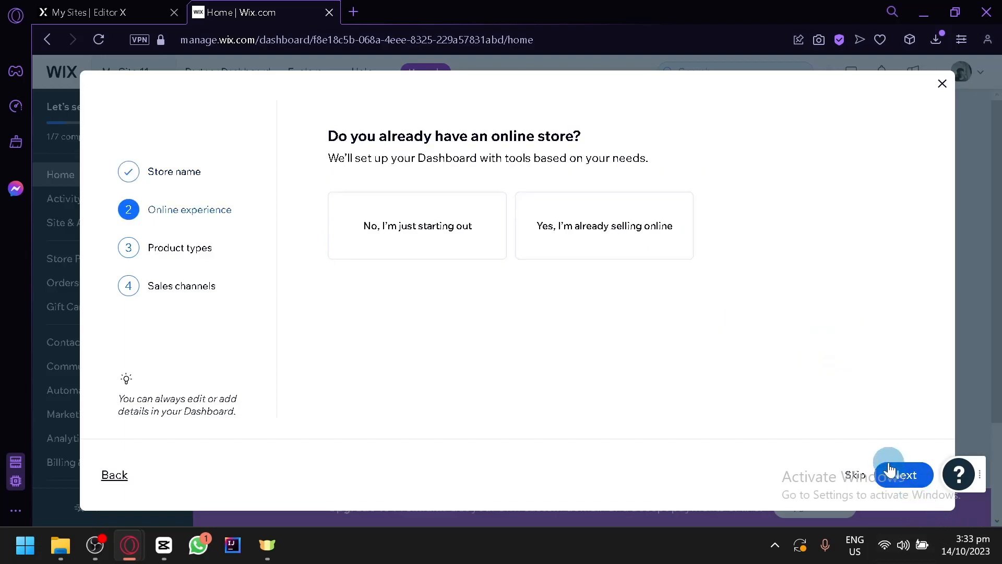
Complete the store setup questions with just starting out, physical products and the online store sales channel
{"action": "left_click", "coordinate": [391, 218]}
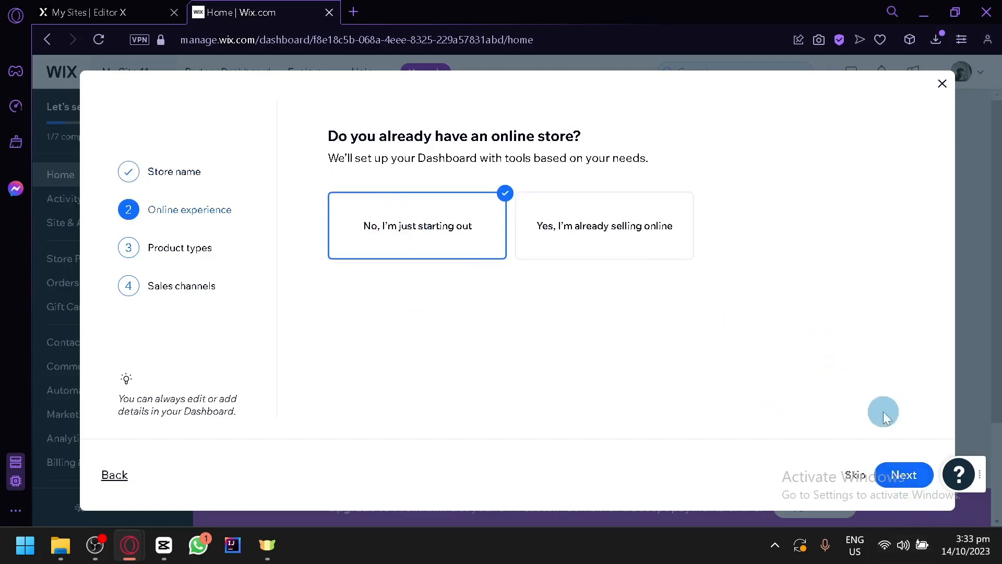
{"action": "left_click", "coordinate": [904, 476]}
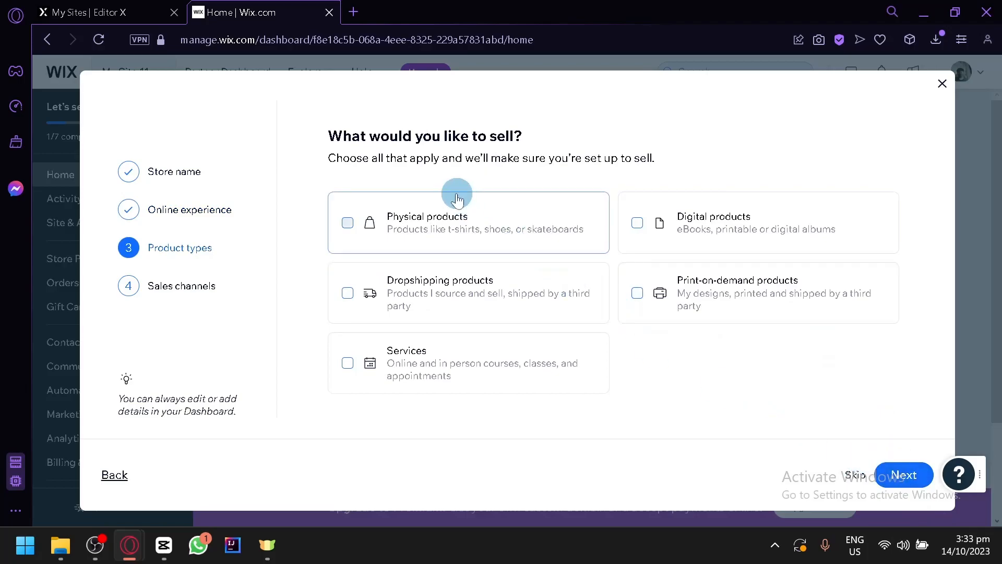
{"action": "left_click", "coordinate": [502, 222]}
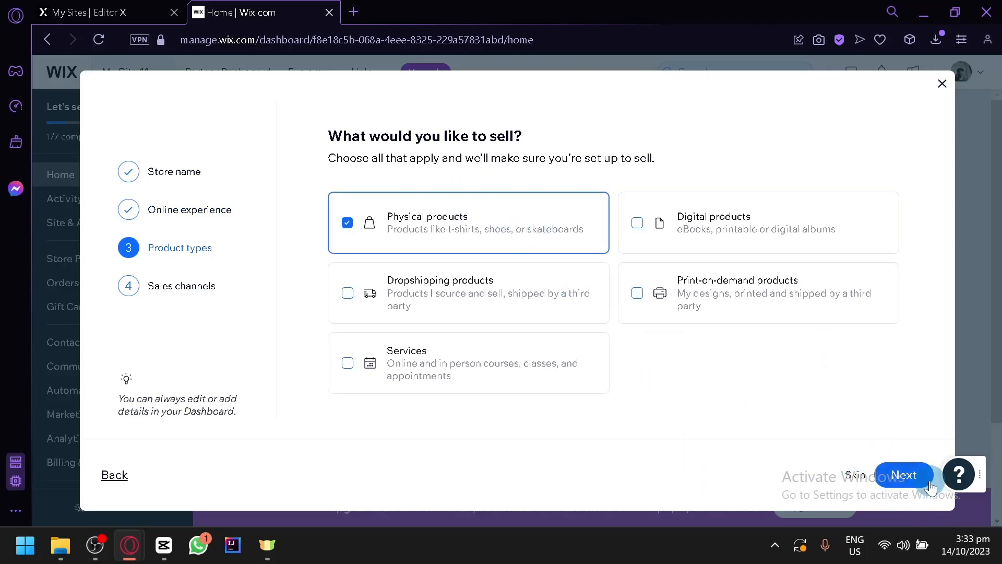
{"action": "left_click", "coordinate": [911, 475]}
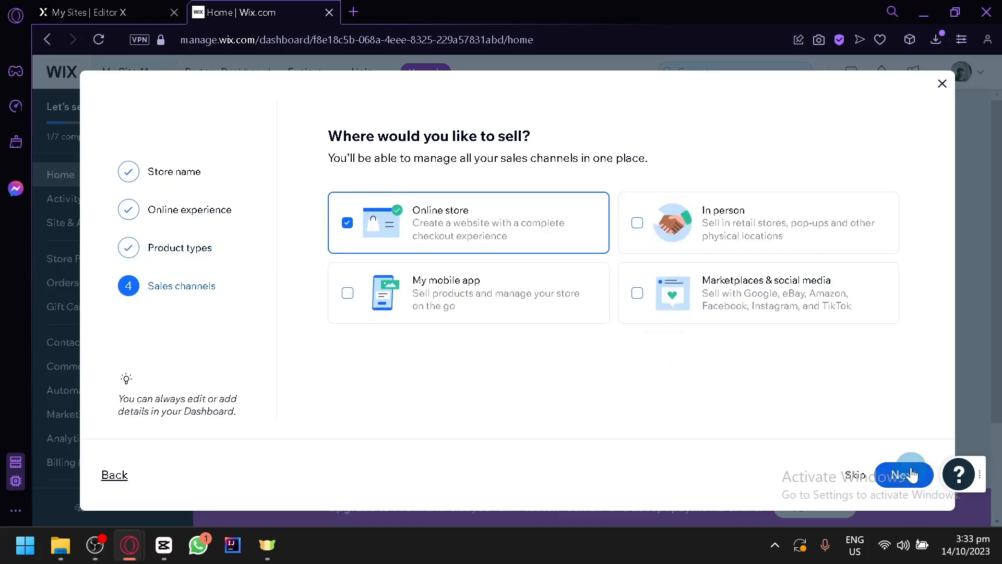
{"action": "left_click", "coordinate": [910, 475]}
{"action": "left_click", "coordinate": [543, 296]}
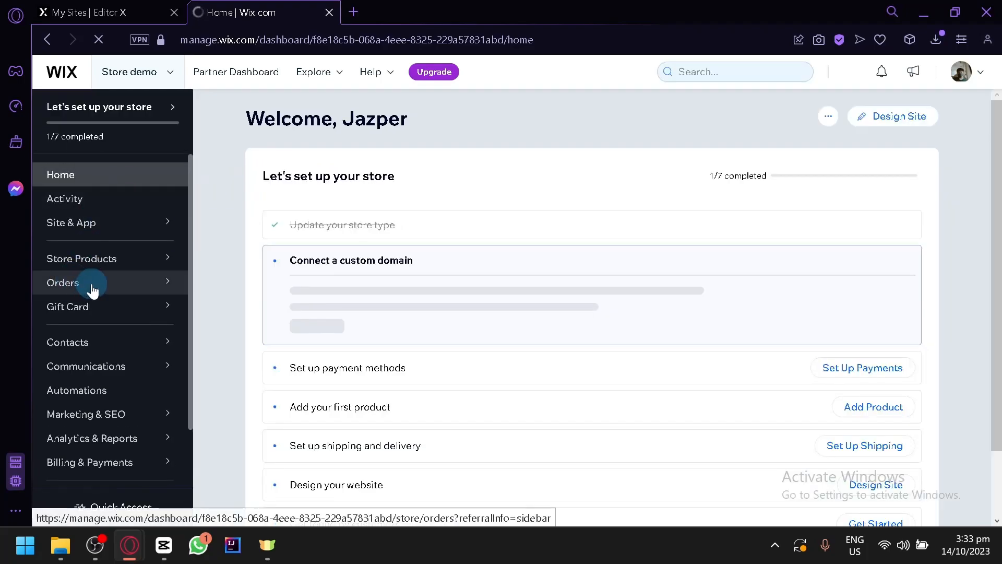
Open the store's product list and start a new physical product
{"action": "mouse_move", "coordinate": [103, 283]}
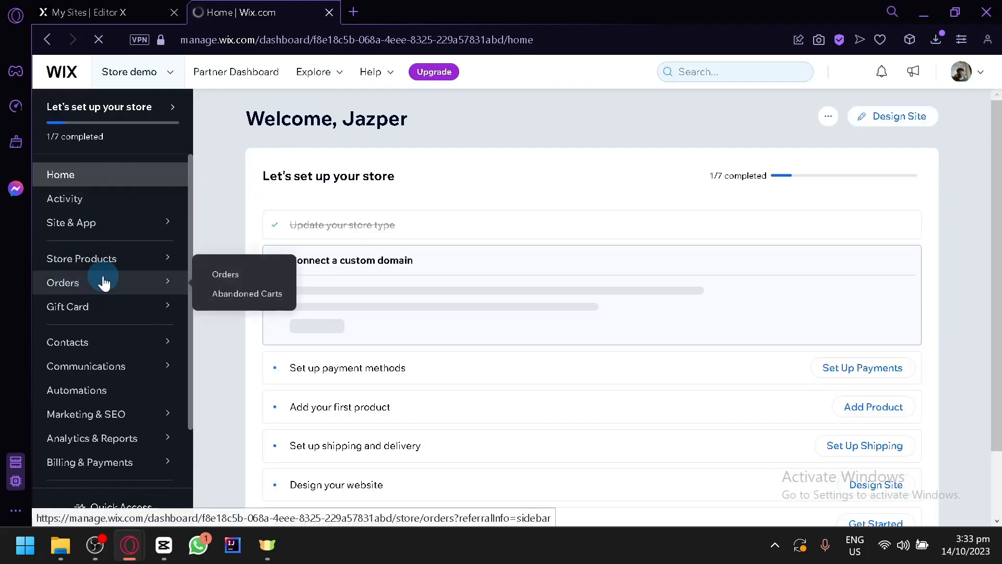
{"action": "left_click", "coordinate": [94, 265]}
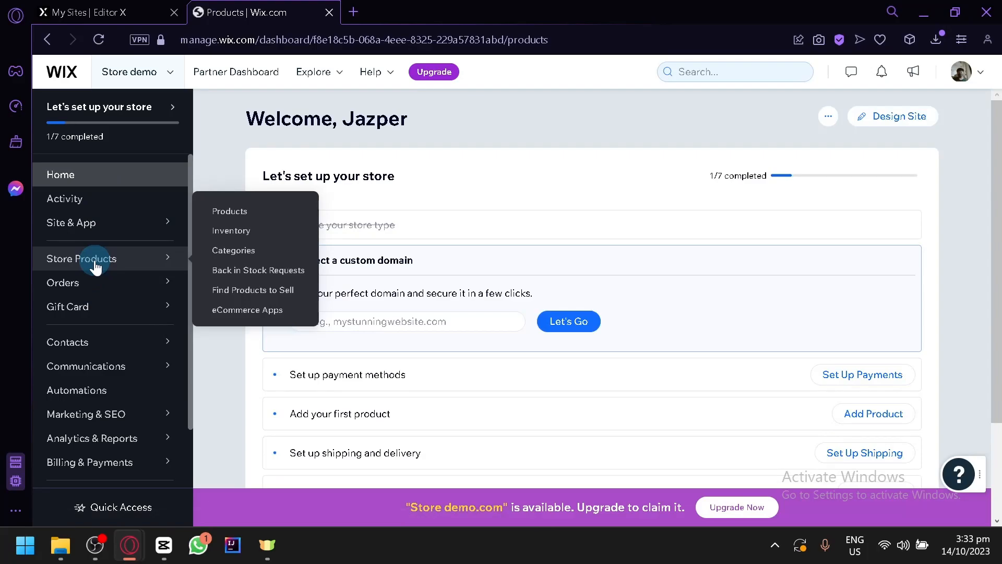
{"action": "left_click", "coordinate": [236, 213]}
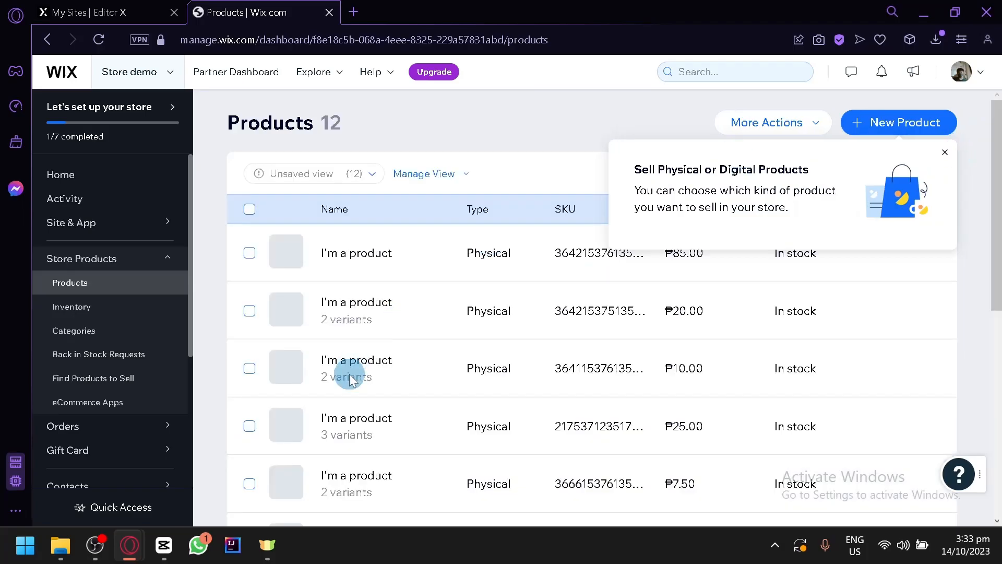
{"action": "scroll", "coordinate": [419, 308], "scroll_direction": "down", "scroll_amount": 7}
{"action": "scroll", "coordinate": [419, 308], "scroll_direction": "up", "scroll_amount": 7}
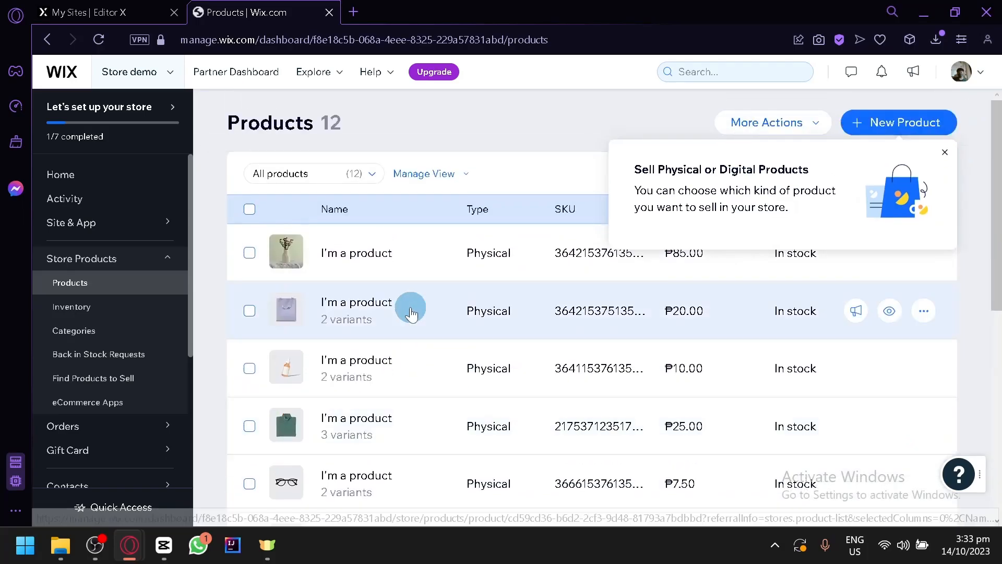
{"action": "left_click", "coordinate": [948, 157]}
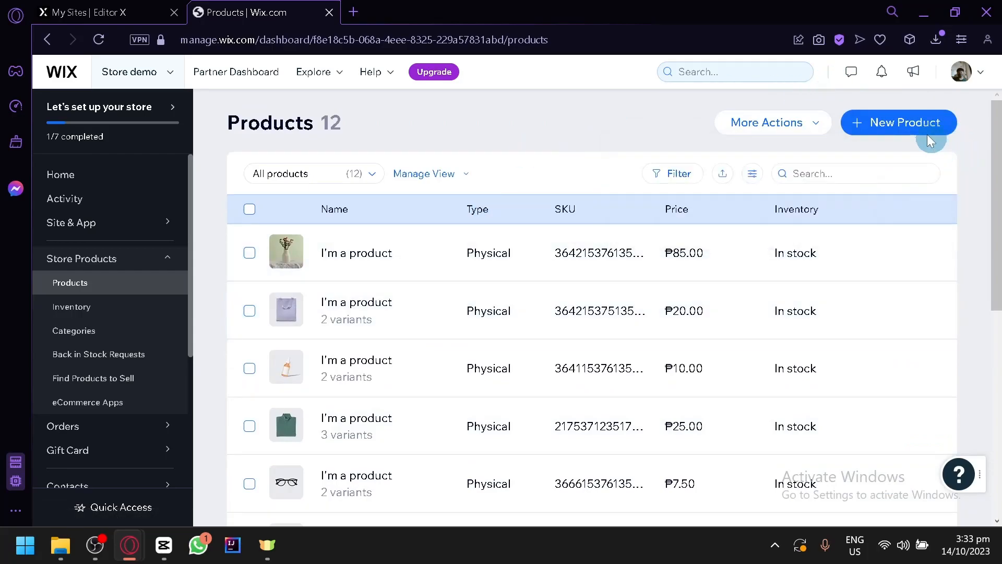
{"action": "left_click", "coordinate": [918, 123]}
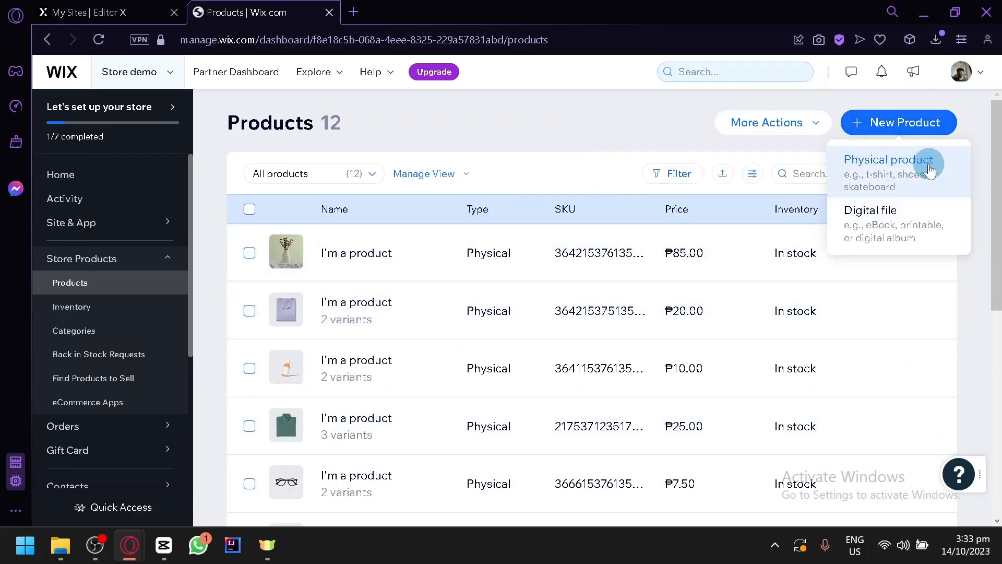
{"action": "left_click", "coordinate": [909, 175]}
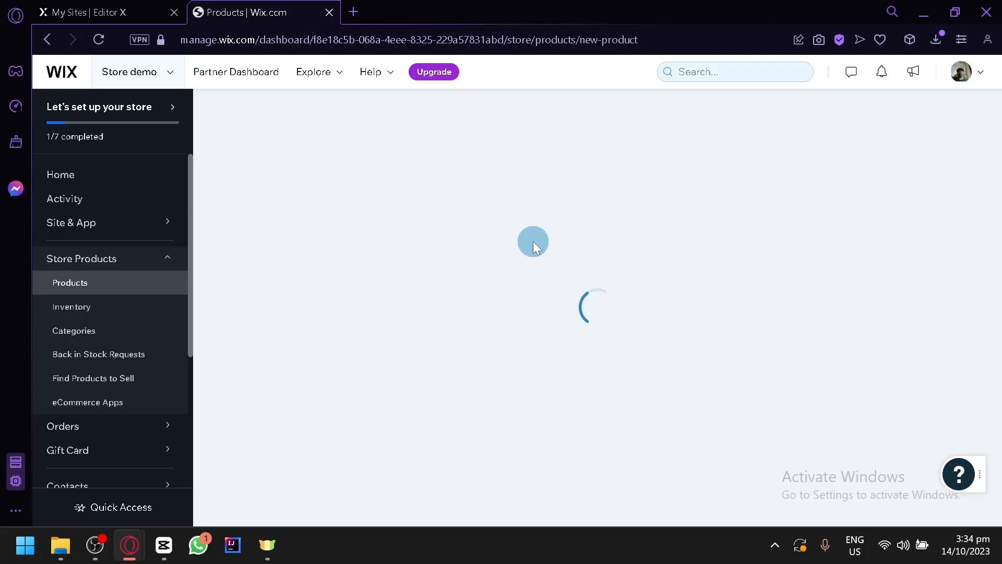
Open Pexels in a new browser tab and search its photos for "a bag for gym"
{"action": "left_click", "coordinate": [359, 11]}
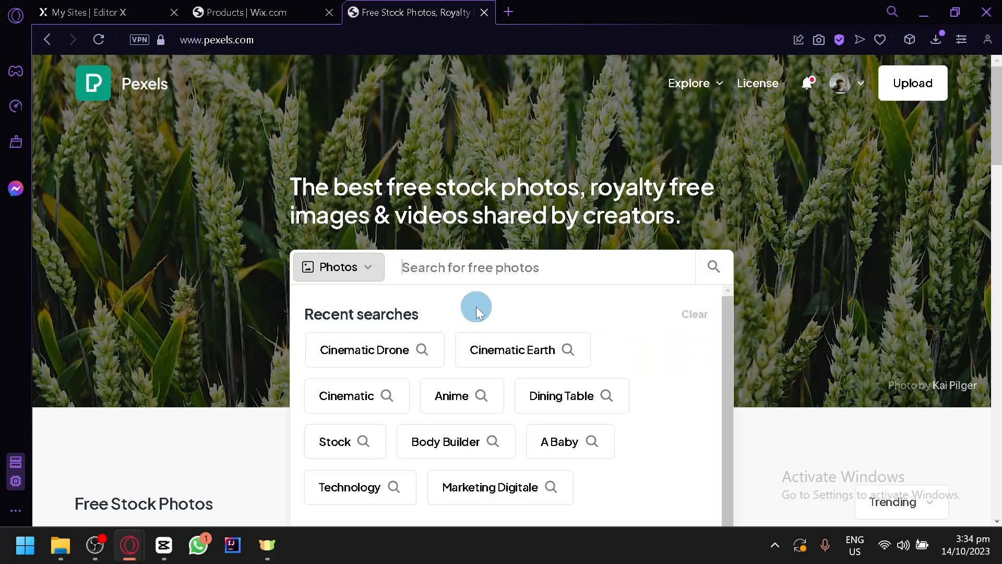
{"action": "type", "text": "a bag"}
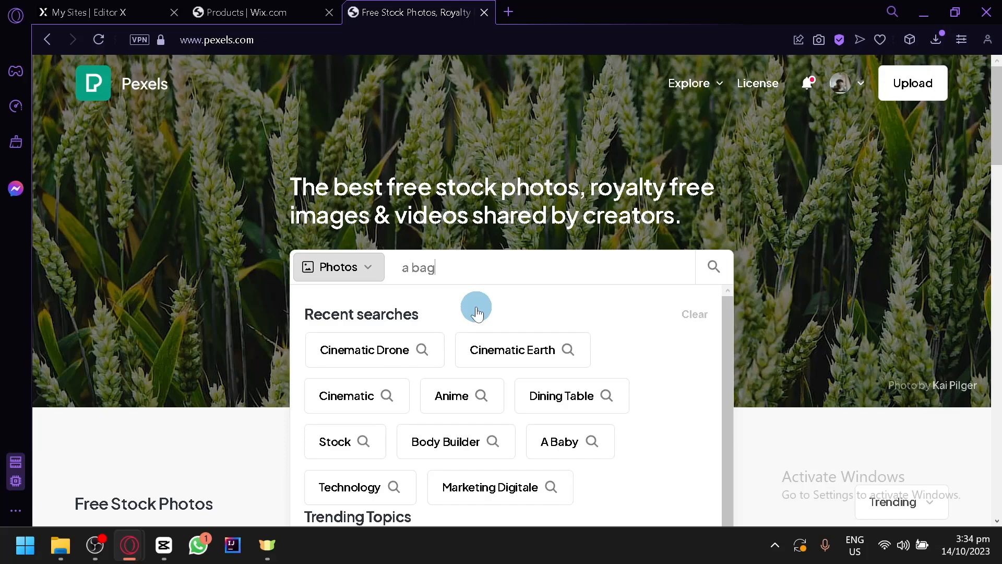
{"action": "type", "text": " for gym"}
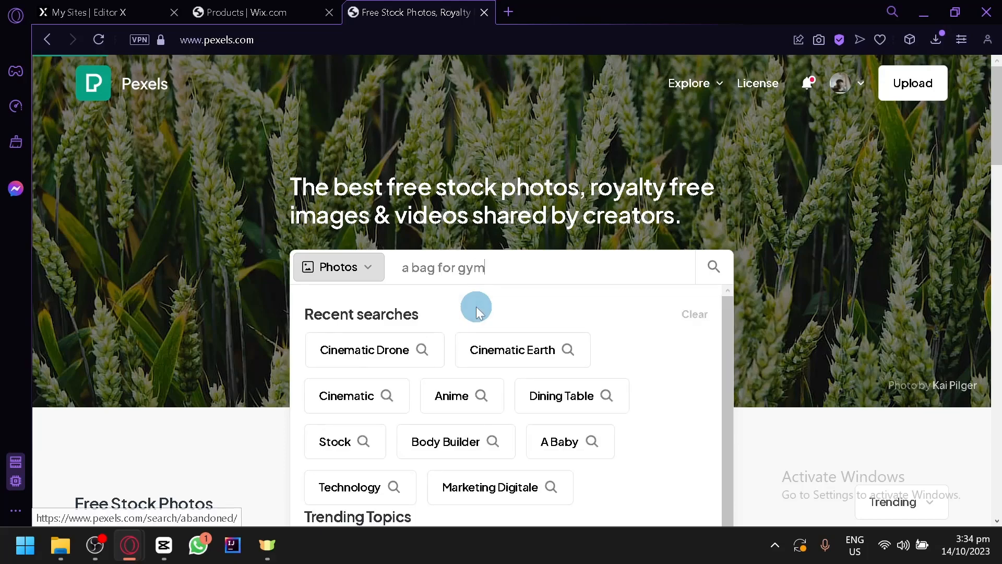
{"action": "key", "text": "Return"}
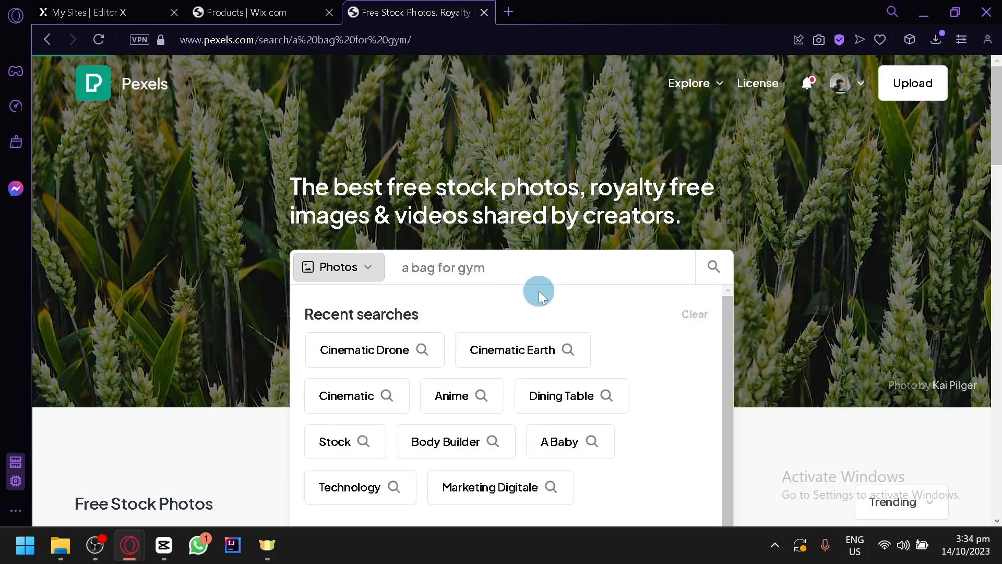
Download the Pexels photo of the woman standing with her glove against a yellow and black punching bag
{"action": "scroll", "coordinate": [750, 290], "scroll_direction": "down", "scroll_amount": 2}
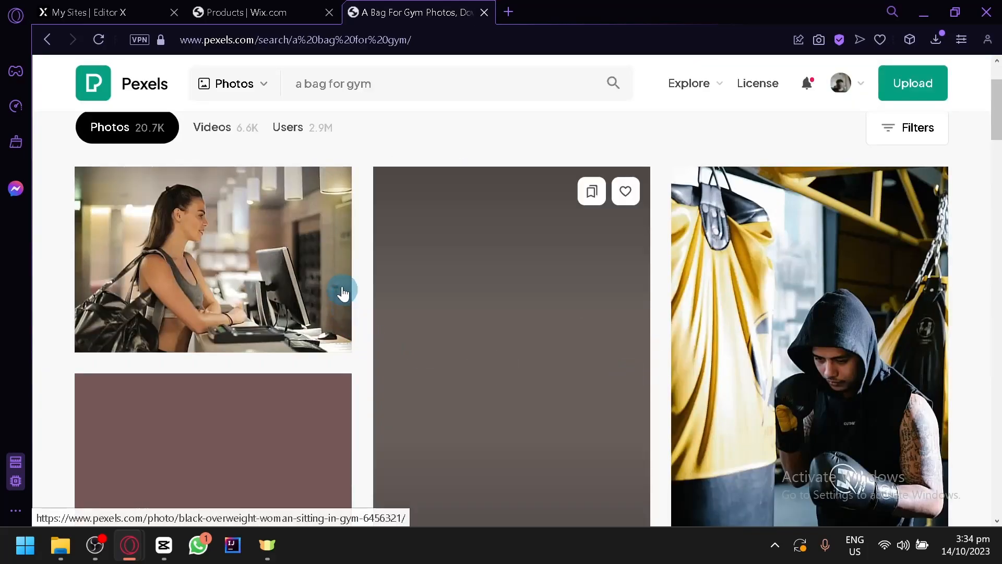
{"action": "scroll", "coordinate": [342, 302], "scroll_direction": "down", "scroll_amount": 8}
{"action": "scroll", "coordinate": [546, 316], "scroll_direction": "down", "scroll_amount": 4}
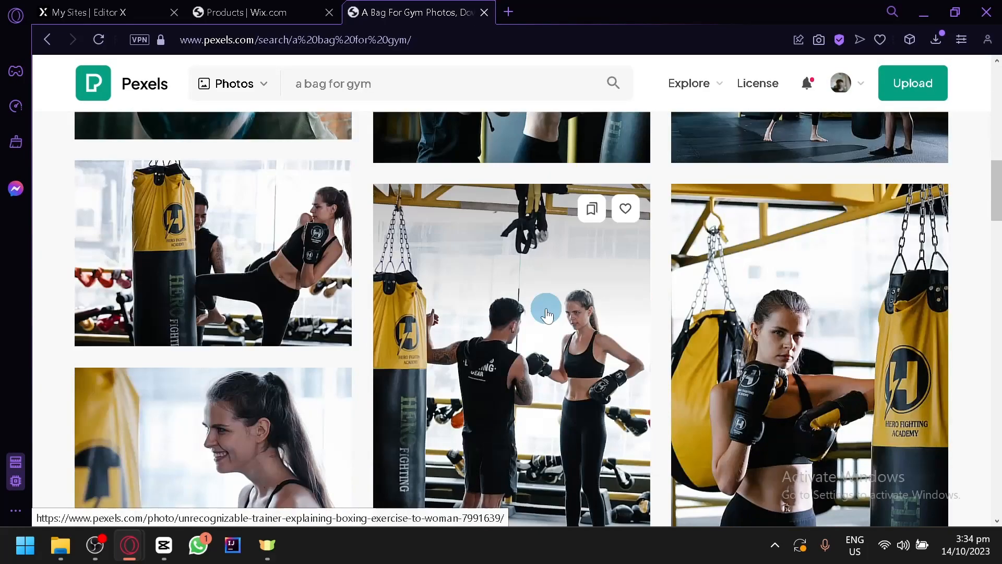
{"action": "scroll", "coordinate": [546, 316], "scroll_direction": "down", "scroll_amount": 12}
{"action": "scroll", "coordinate": [546, 315], "scroll_direction": "down", "scroll_amount": 4}
{"action": "scroll", "coordinate": [546, 315], "scroll_direction": "down", "scroll_amount": 4}
{"action": "scroll", "coordinate": [544, 309], "scroll_direction": "up", "scroll_amount": 10}
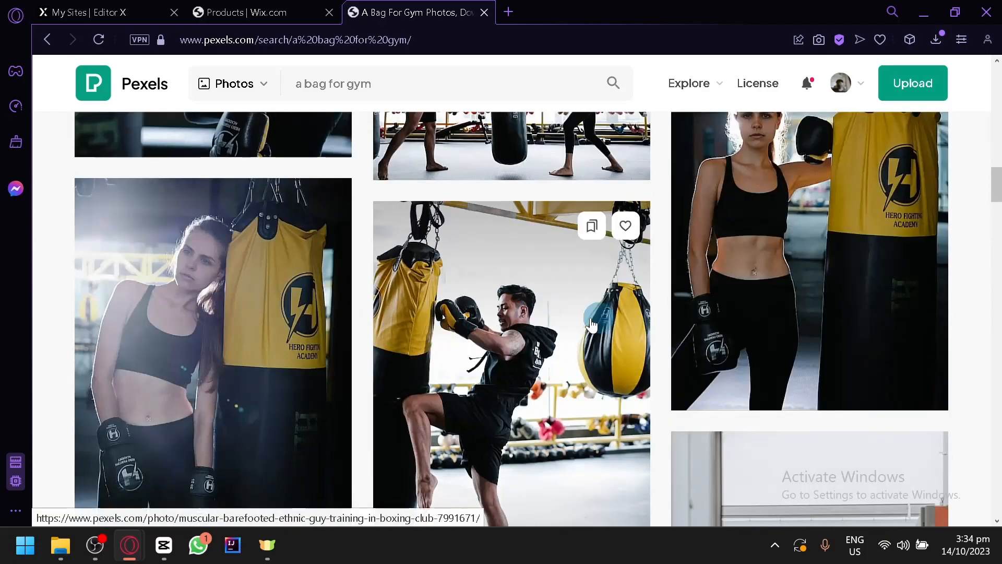
{"action": "scroll", "coordinate": [426, 326], "scroll_direction": "up", "scroll_amount": 4}
{"action": "scroll", "coordinate": [783, 365], "scroll_direction": "down", "scroll_amount": 2}
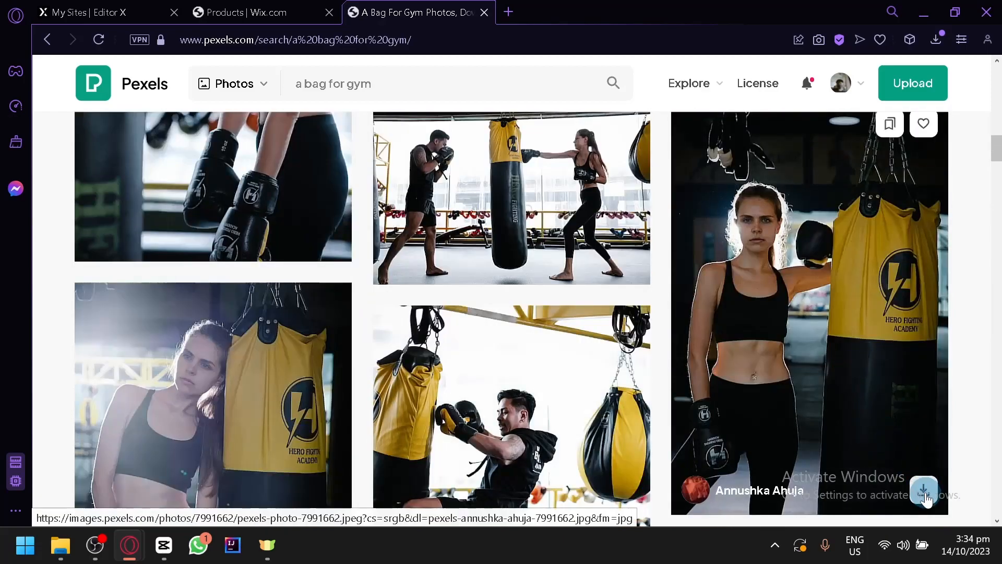
{"action": "left_click", "coordinate": [923, 493]}
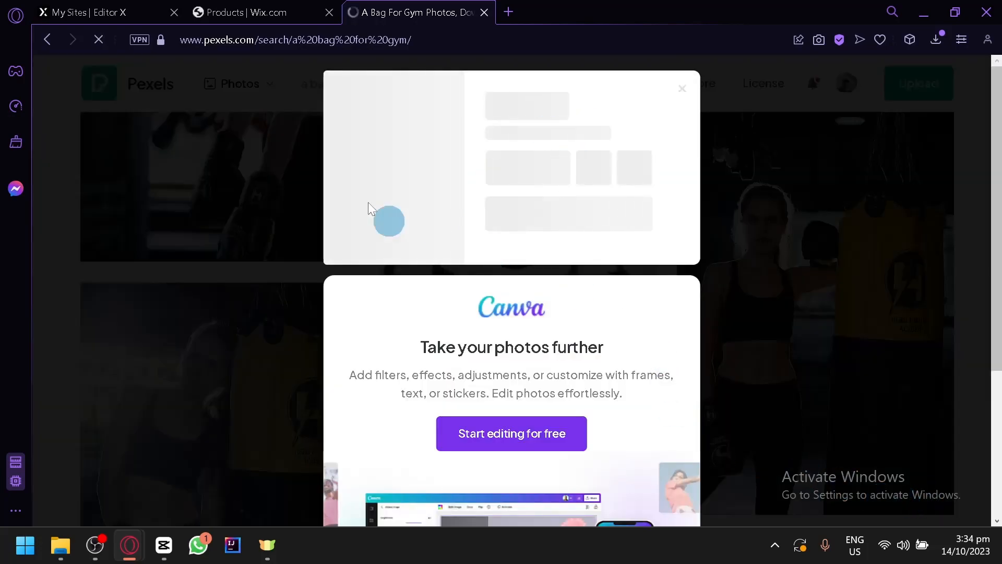
Switch back to the new product in Wix and open the image chooser for it
{"action": "left_click", "coordinate": [240, 8]}
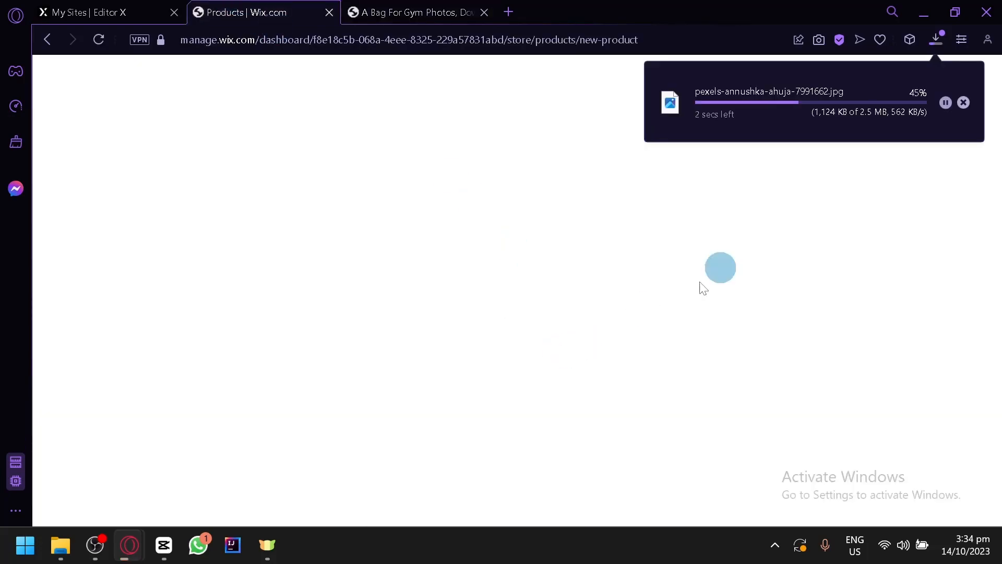
{"action": "scroll", "coordinate": [669, 287], "scroll_direction": "down", "scroll_amount": 3}
{"action": "scroll", "coordinate": [663, 287], "scroll_direction": "up", "scroll_amount": 4}
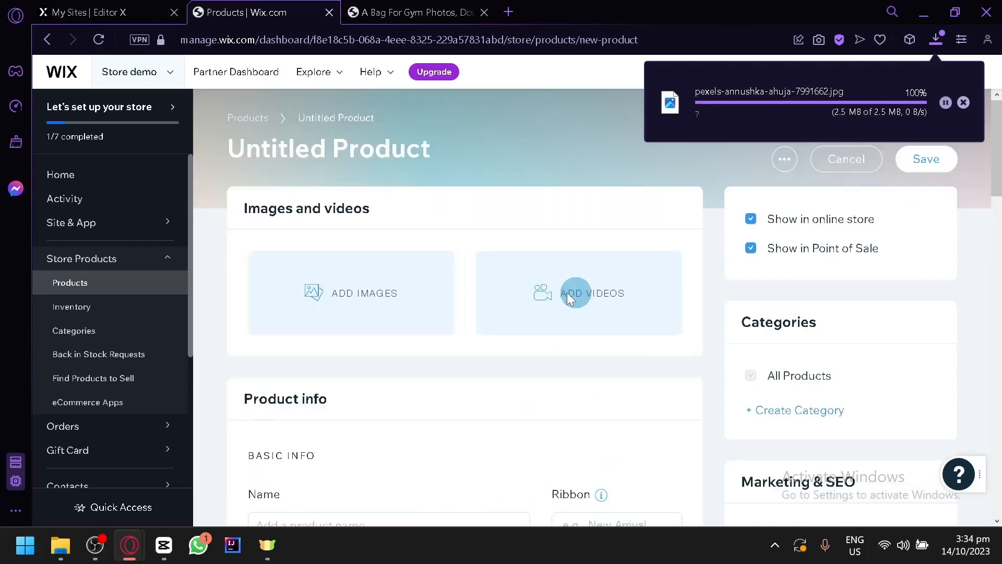
{"action": "left_click_drag", "start_coordinate": [778, 83], "coordinate": [419, 297]}
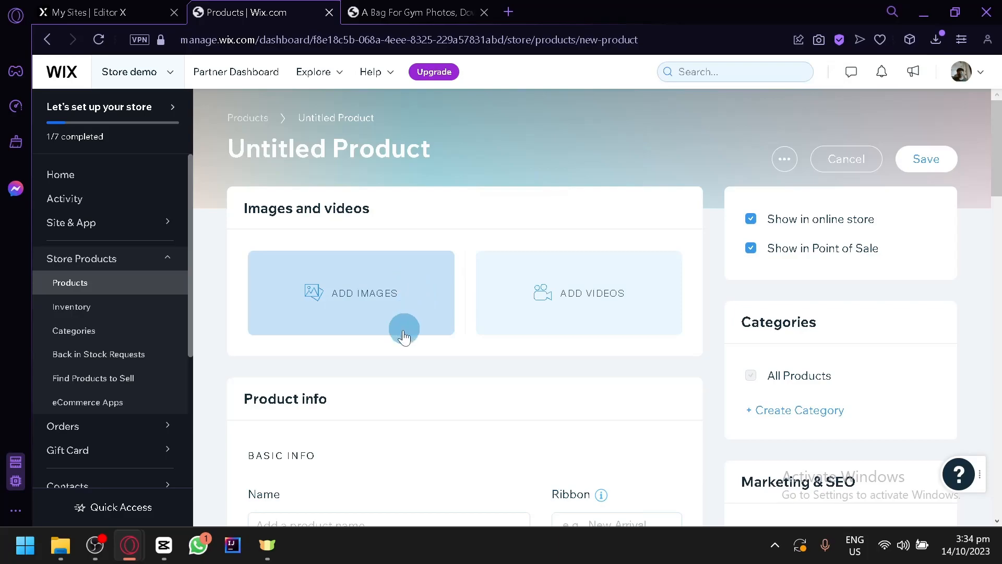
{"action": "left_click", "coordinate": [347, 302]}
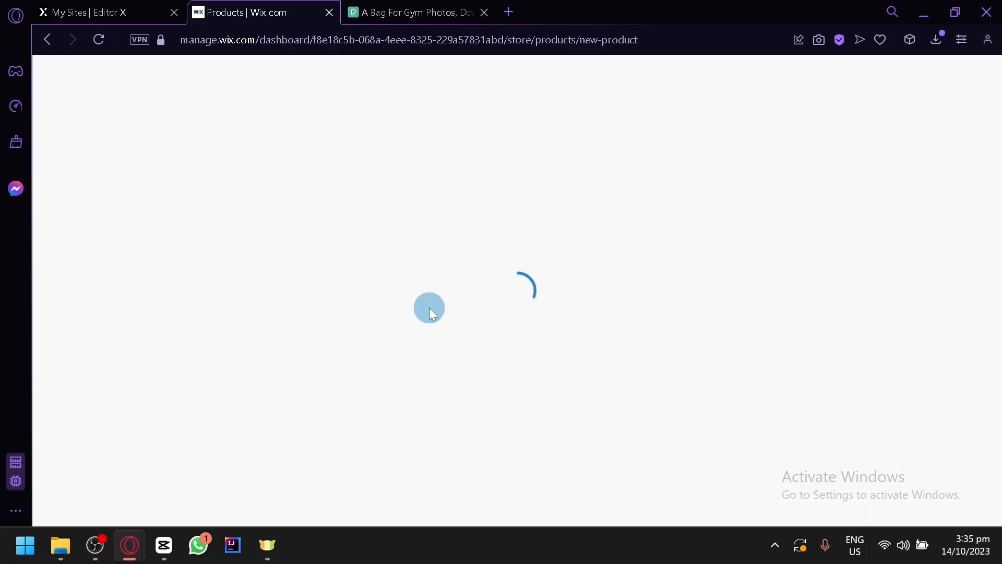
Try to bring the downloaded punching bag photo from the browser's downloads directly into the image chooser
{"action": "left_click", "coordinate": [936, 39]}
{"action": "left_click_drag", "start_coordinate": [794, 139], "coordinate": [331, 346]}
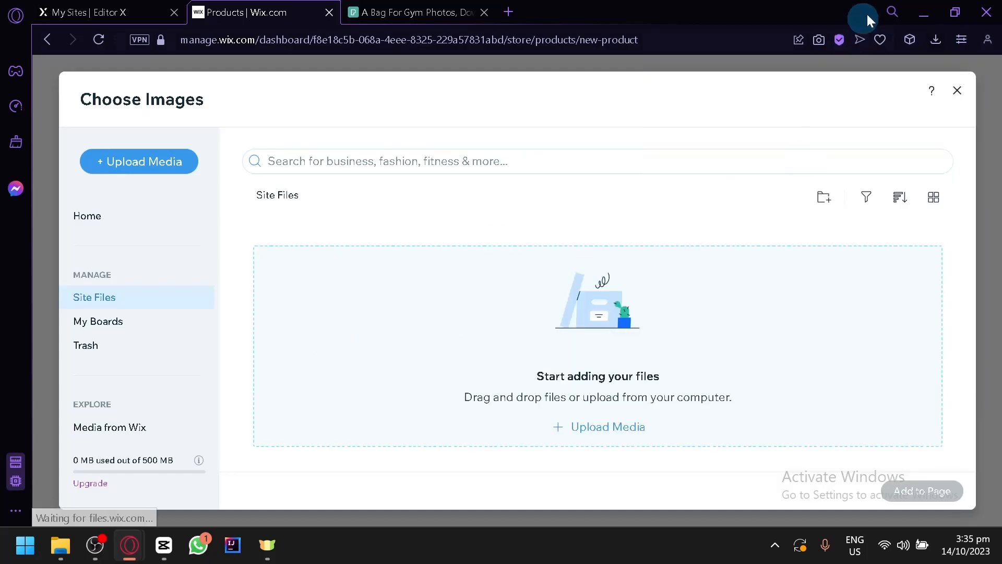
{"action": "left_click", "coordinate": [935, 40]}
{"action": "left_click_drag", "start_coordinate": [857, 155], "coordinate": [506, 347]}
Upload the downloaded punching bag photo to the site files and add it to the product
{"action": "left_click", "coordinate": [596, 427]}
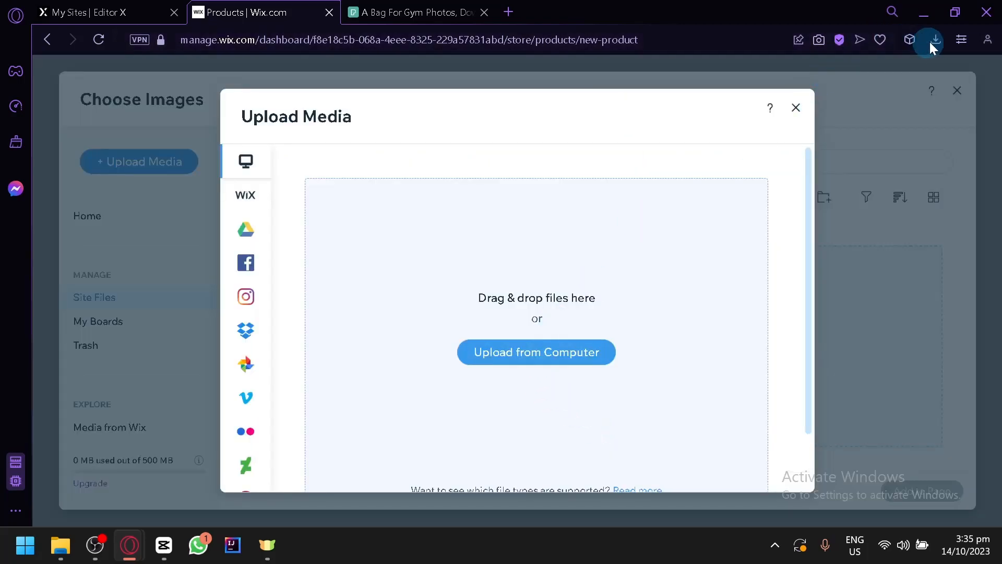
{"action": "left_click", "coordinate": [929, 42]}
{"action": "left_click_drag", "start_coordinate": [802, 171], "coordinate": [492, 257]}
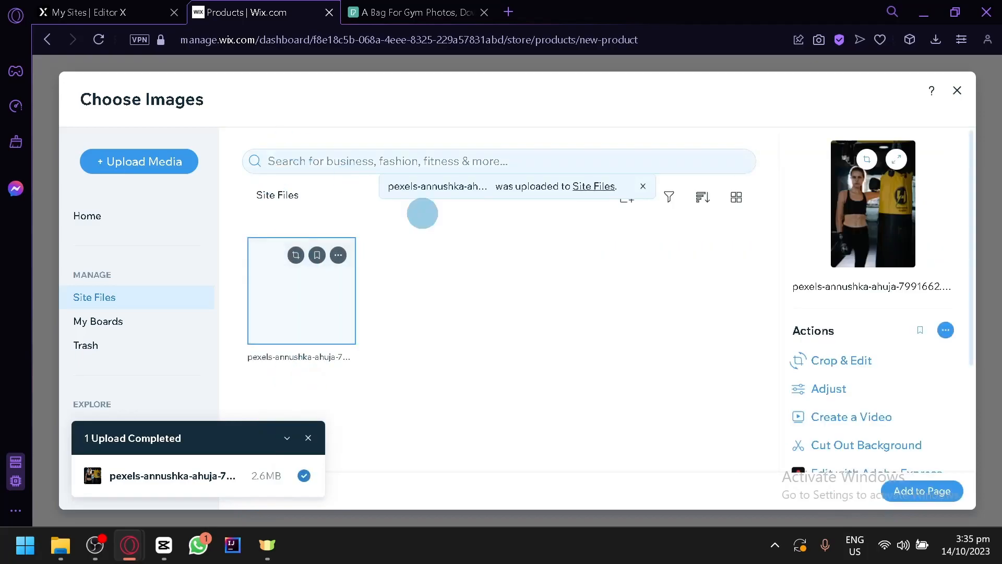
{"action": "left_click", "coordinate": [917, 493]}
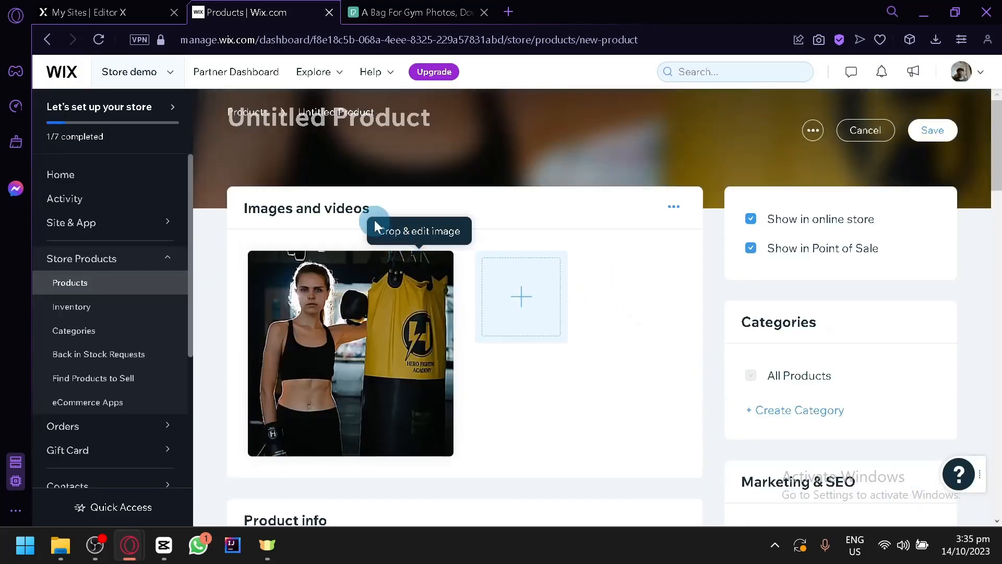
Name the new product "Punching bag" and set its price to ₱1000
{"action": "left_click", "coordinate": [313, 148]}
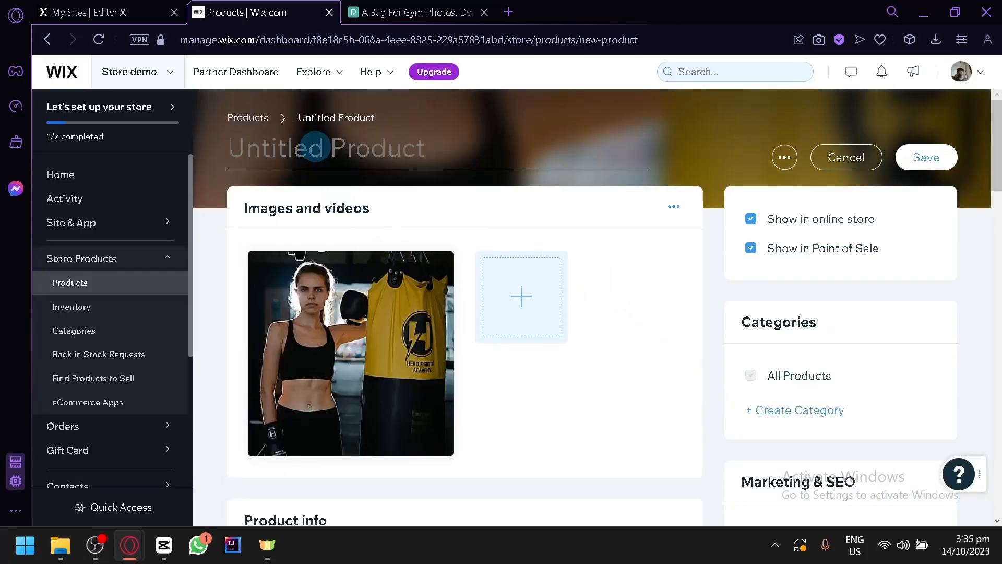
{"action": "type", "text": "Punching bag"}
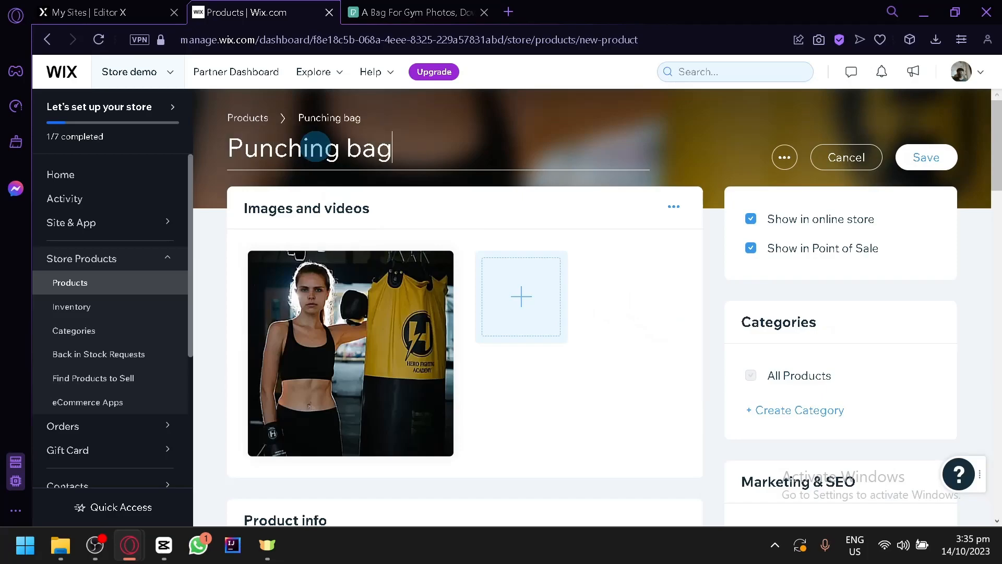
{"action": "scroll", "coordinate": [412, 298], "scroll_direction": "down", "scroll_amount": 5}
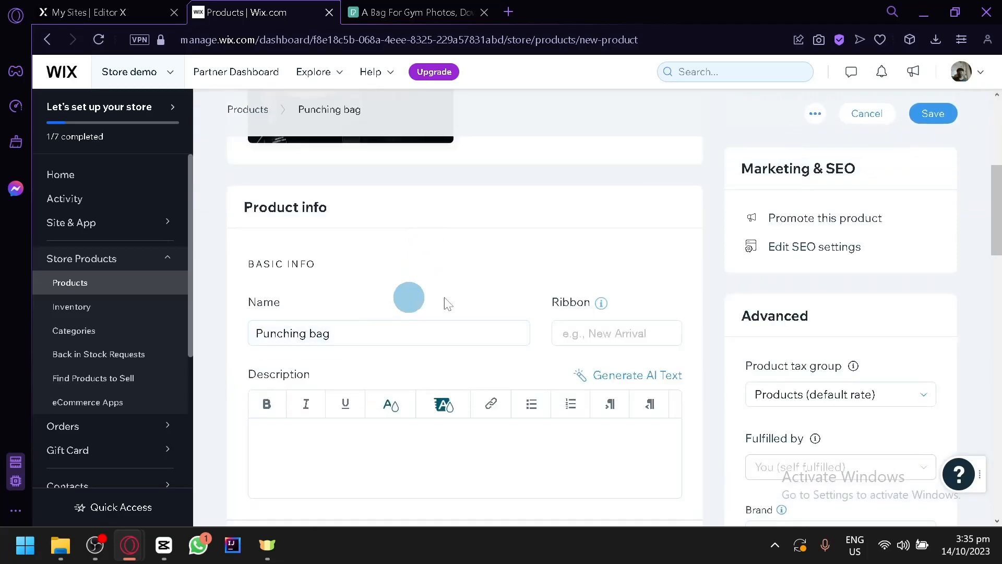
{"action": "scroll", "coordinate": [393, 300], "scroll_direction": "down", "scroll_amount": 6}
{"action": "scroll", "coordinate": [370, 263], "scroll_direction": "down", "scroll_amount": 2}
{"action": "left_click", "coordinate": [337, 340]}
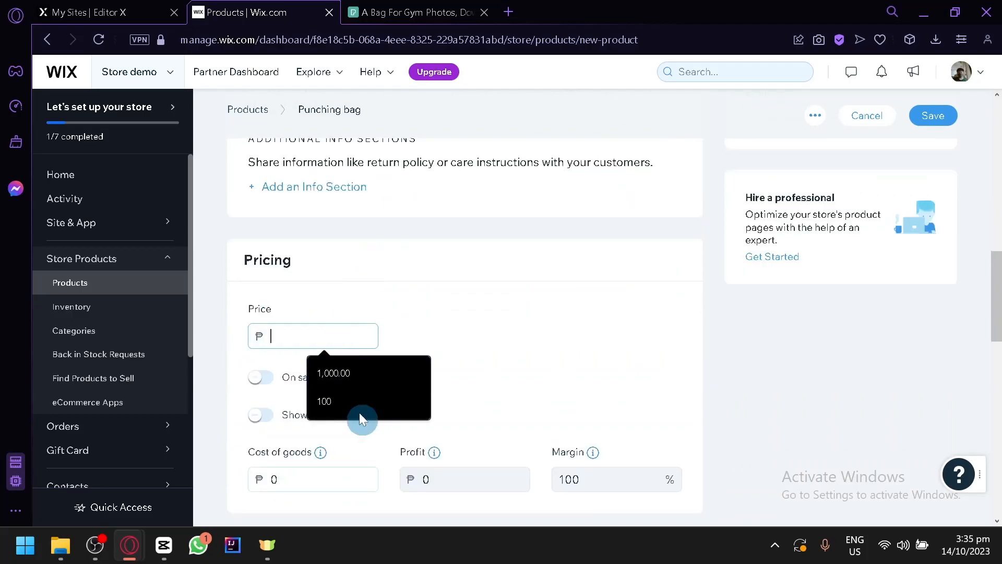
{"action": "left_click", "coordinate": [349, 400]}
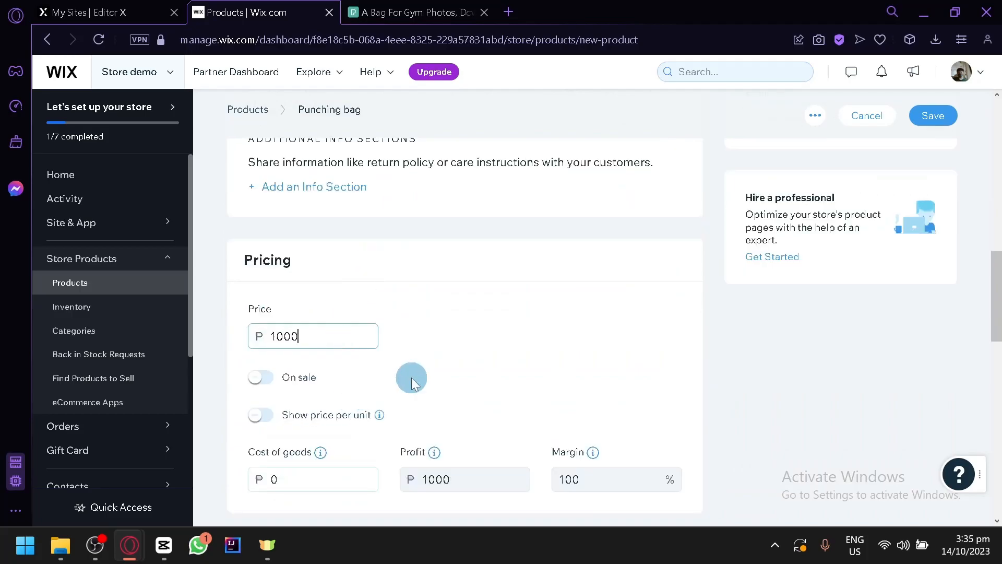
Review the remaining product settings down to inventory and shipping, and save the product
{"action": "scroll", "coordinate": [411, 383], "scroll_direction": "down", "scroll_amount": 10}
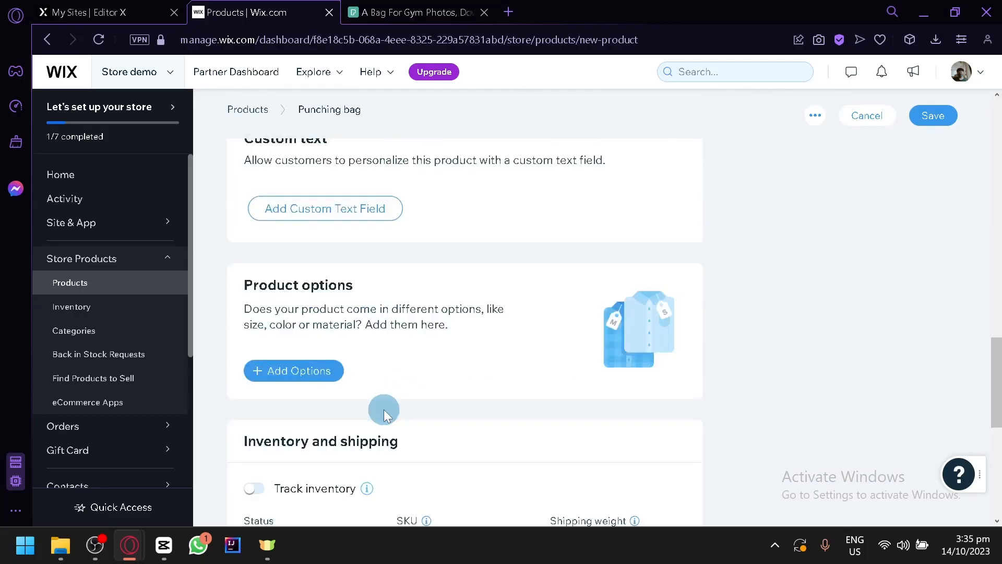
{"action": "scroll", "coordinate": [387, 412], "scroll_direction": "down", "scroll_amount": 5}
{"action": "scroll", "coordinate": [412, 399], "scroll_direction": "up", "scroll_amount": 15}
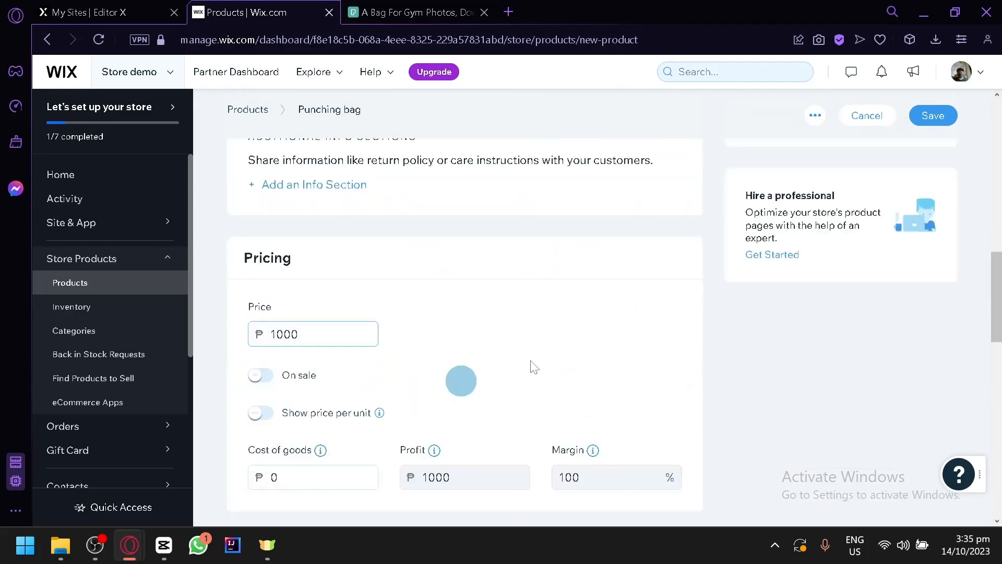
{"action": "left_click", "coordinate": [938, 113]}
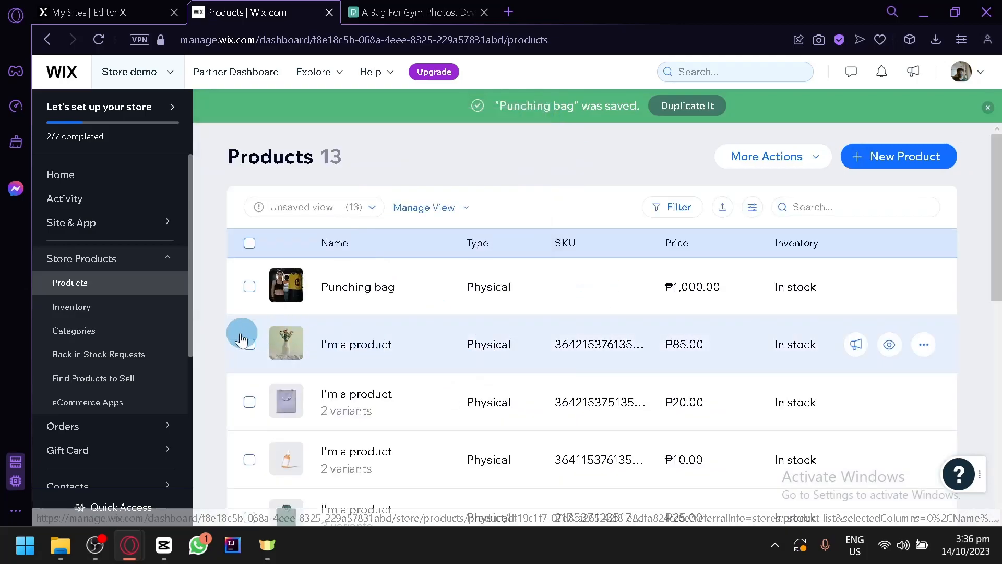
Go to the store's Website page in the Site & App section
{"action": "scroll", "coordinate": [118, 418], "scroll_direction": "down", "scroll_amount": 4}
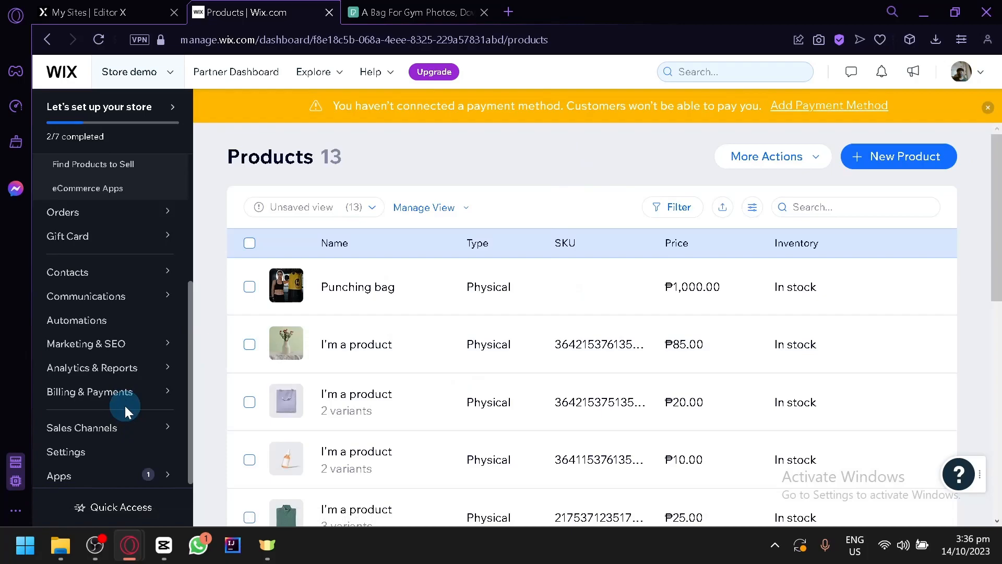
{"action": "scroll", "coordinate": [124, 405], "scroll_direction": "up", "scroll_amount": 4}
{"action": "scroll", "coordinate": [123, 324], "scroll_direction": "down", "scroll_amount": 2}
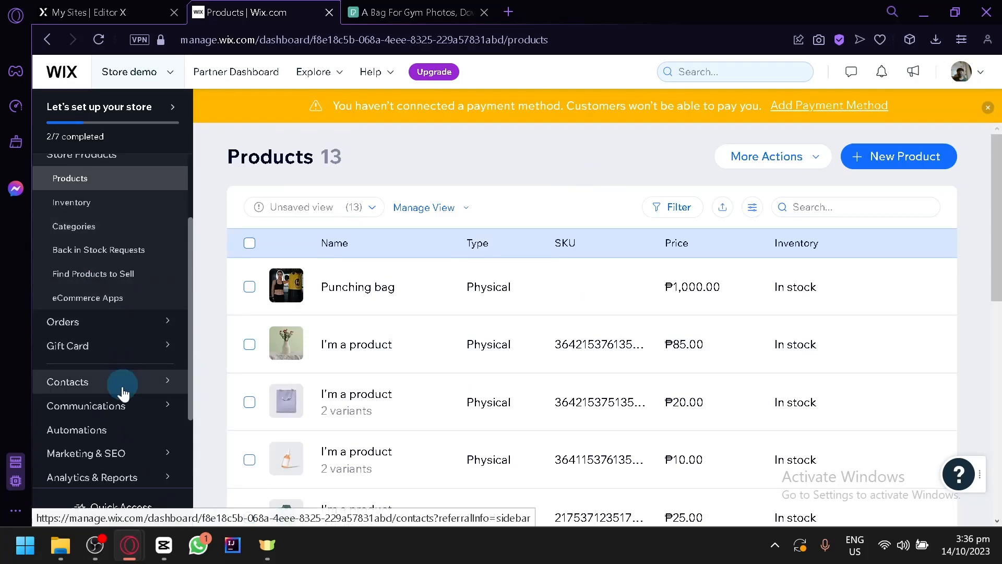
{"action": "scroll", "coordinate": [131, 361], "scroll_direction": "up", "scroll_amount": 2}
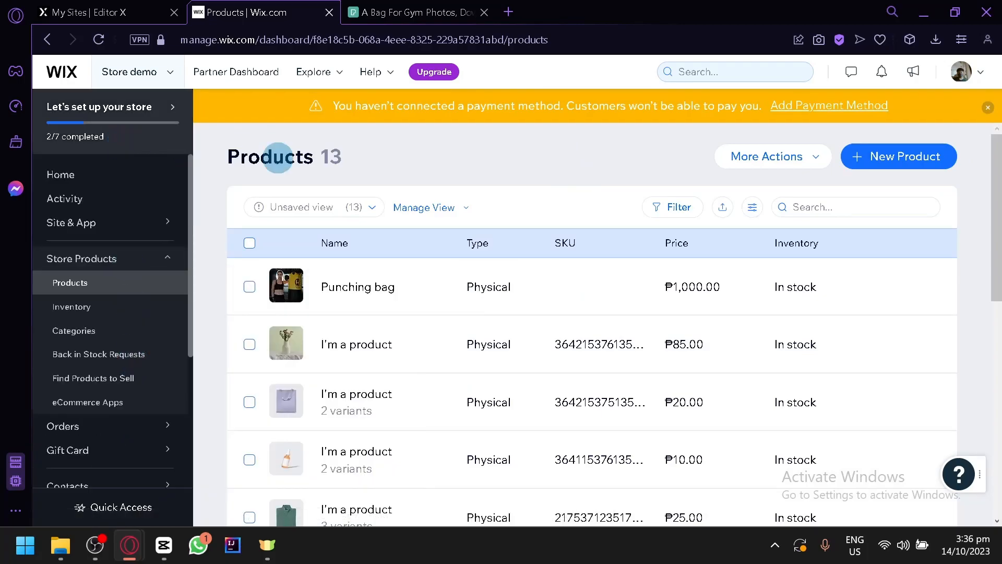
{"action": "left_click", "coordinate": [138, 176]}
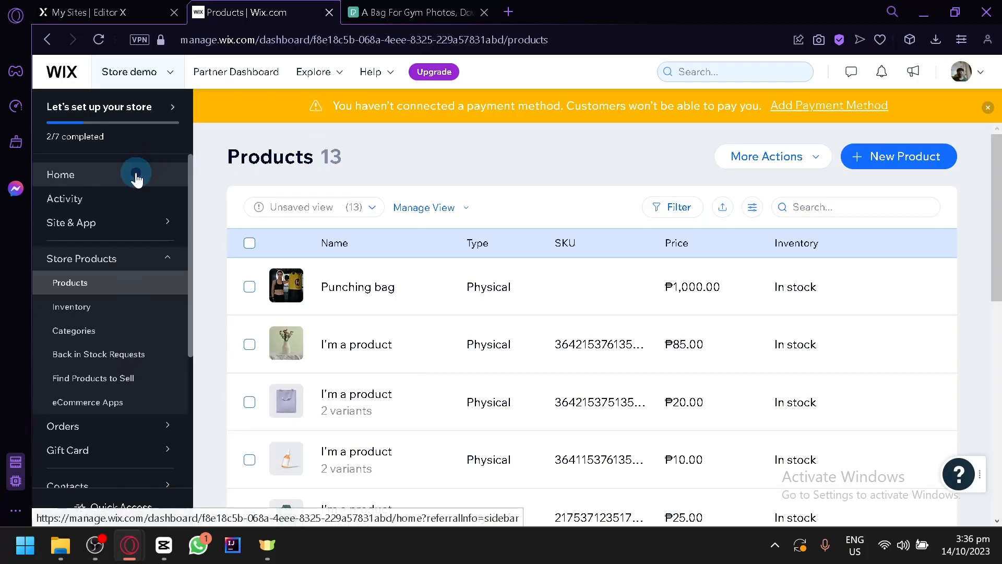
{"action": "left_click", "coordinate": [130, 234]}
{"action": "left_click", "coordinate": [130, 226]}
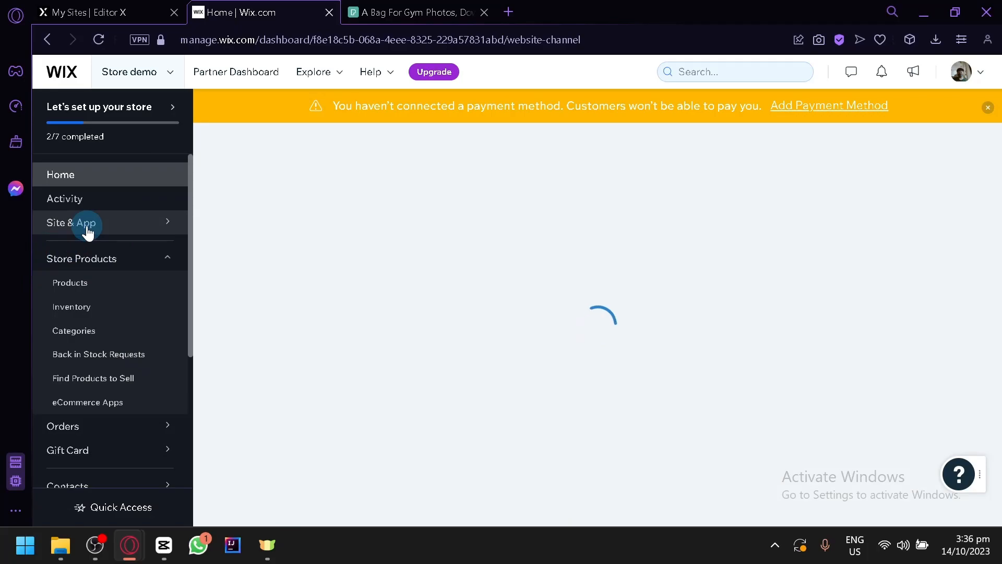
{"action": "left_click", "coordinate": [88, 250]}
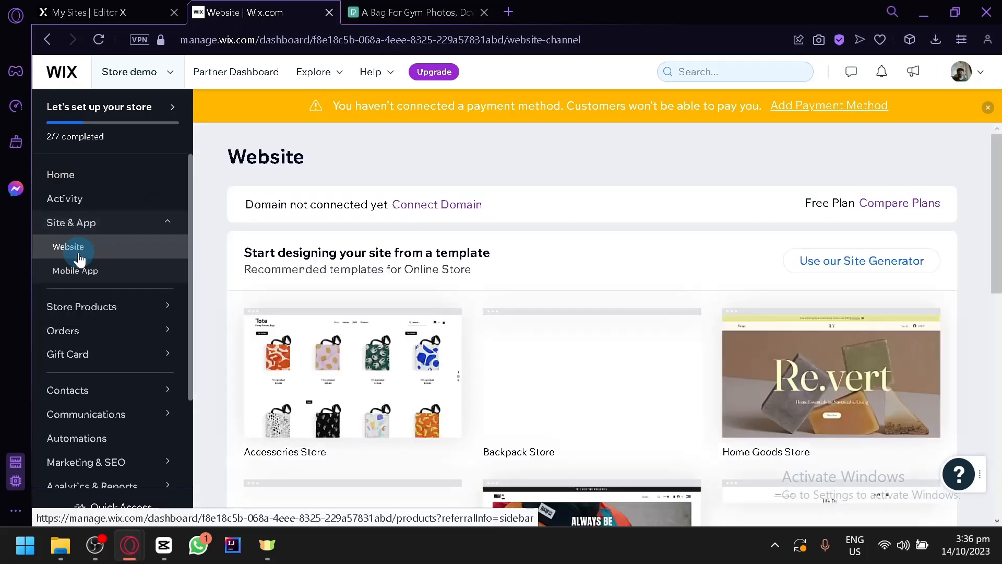
Choose the Gaming Store template from the recommended online store templates for editing, and close the Pexels page
{"action": "scroll", "coordinate": [454, 308], "scroll_direction": "down", "scroll_amount": 2}
{"action": "scroll", "coordinate": [366, 308], "scroll_direction": "up", "scroll_amount": 2}
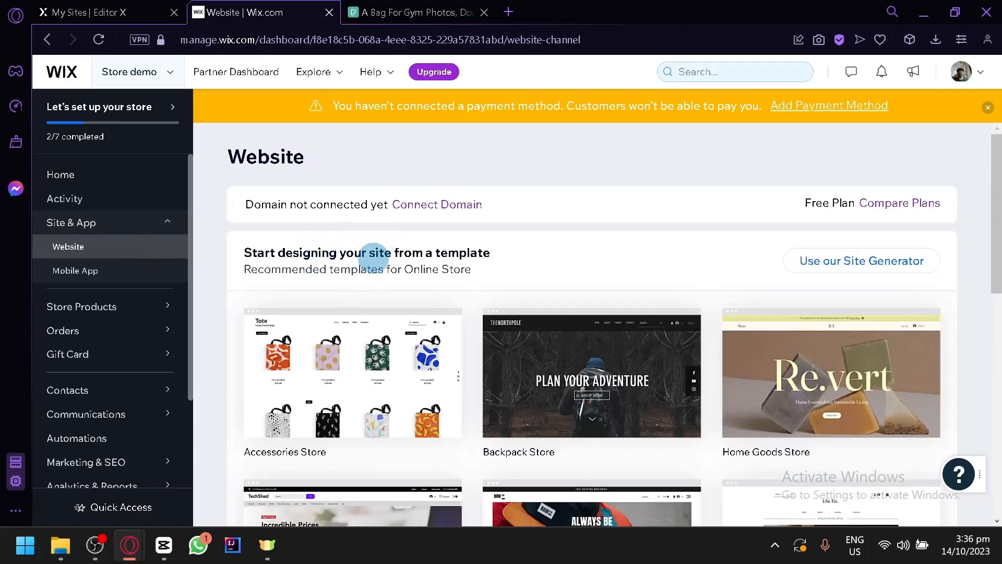
{"action": "scroll", "coordinate": [443, 261], "scroll_direction": "down", "scroll_amount": 4}
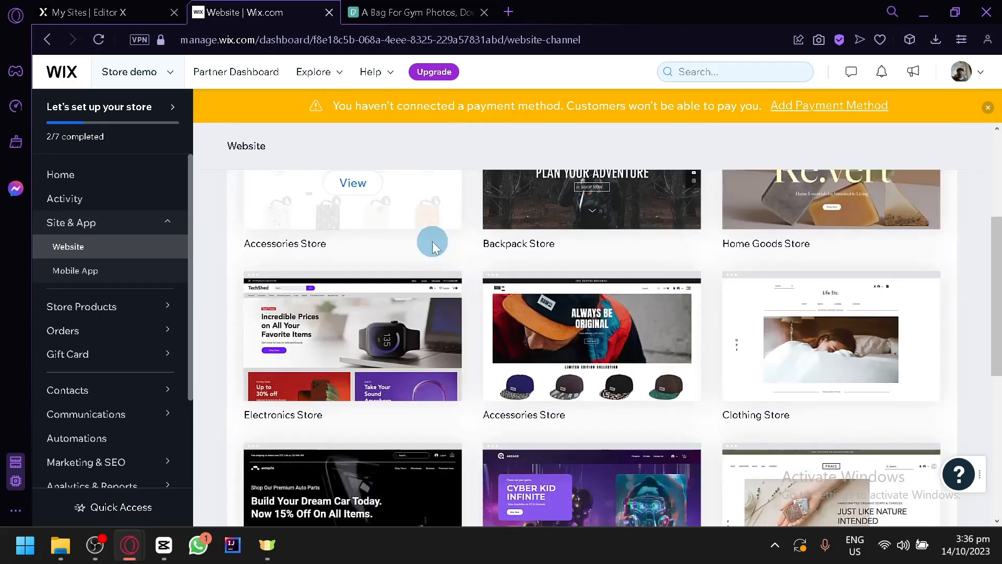
{"action": "left_click", "coordinate": [987, 107]}
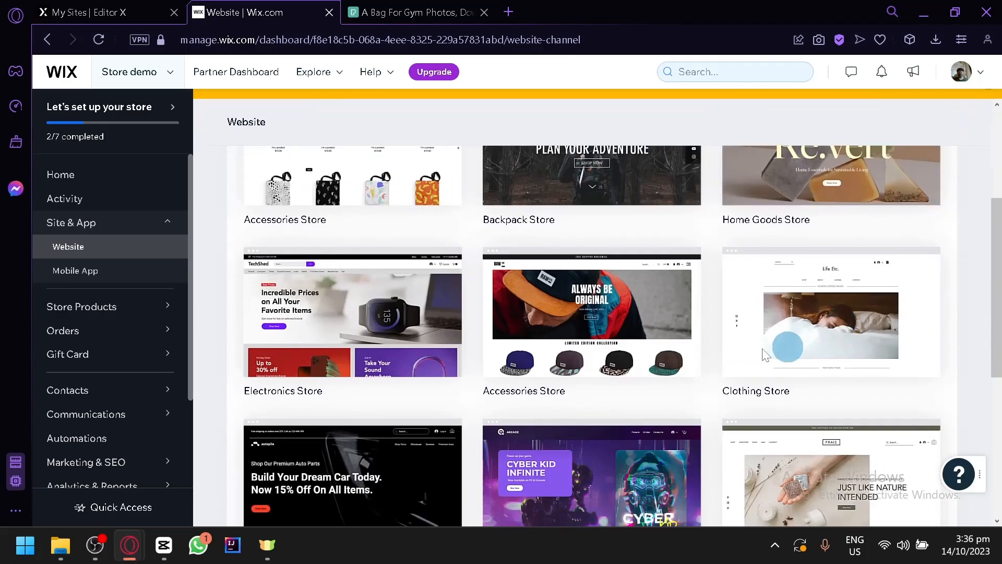
{"action": "scroll", "coordinate": [425, 355], "scroll_direction": "down", "scroll_amount": 2}
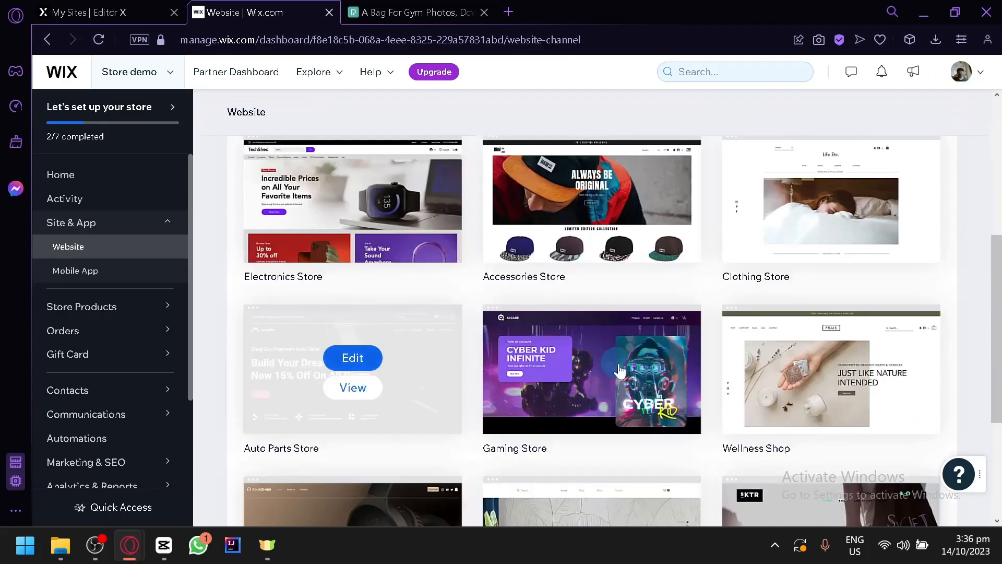
{"action": "scroll", "coordinate": [574, 376], "scroll_direction": "down", "scroll_amount": 2}
{"action": "left_click", "coordinate": [598, 252]}
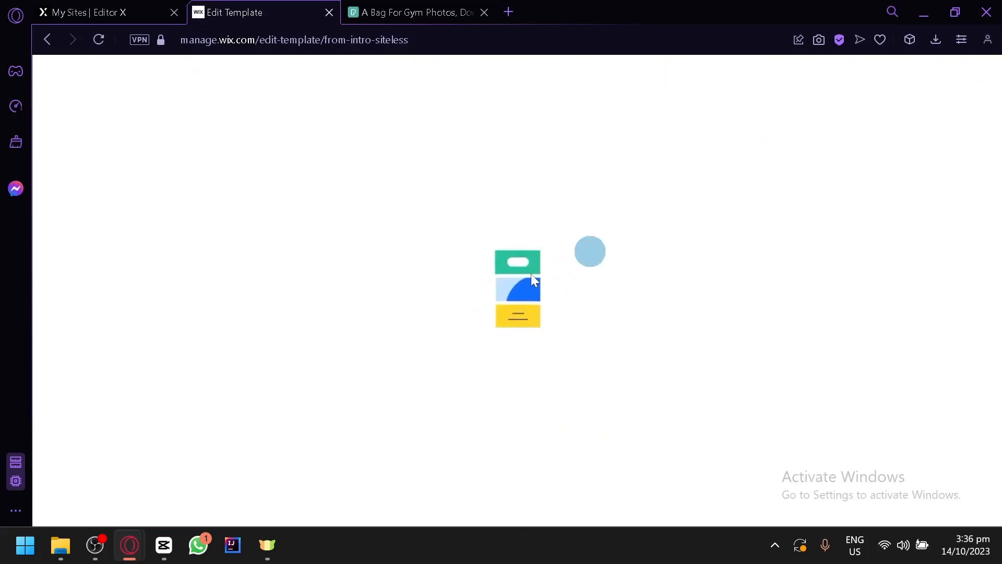
{"action": "left_click", "coordinate": [482, 15]}
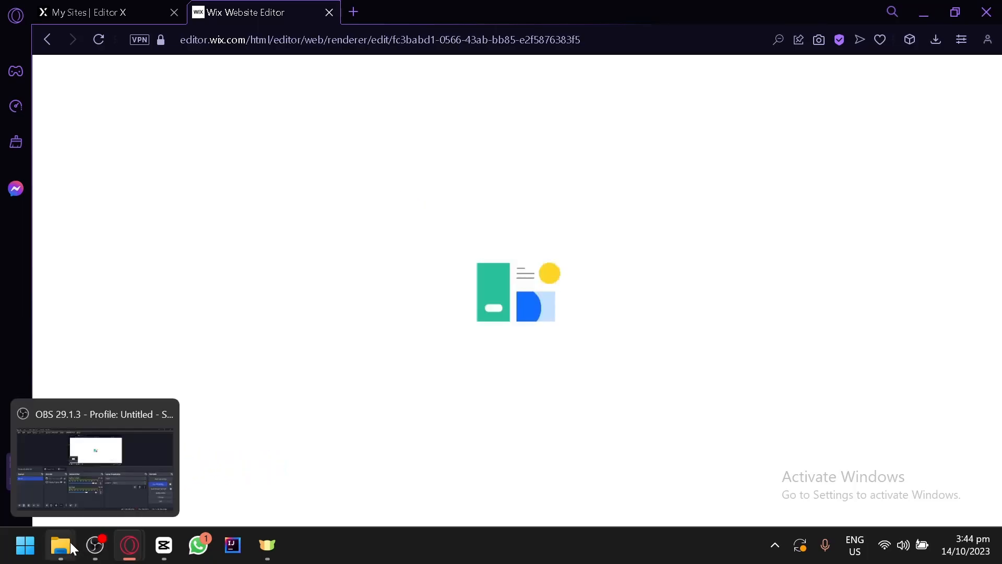
{"action": "left_click", "coordinate": [95, 545]}
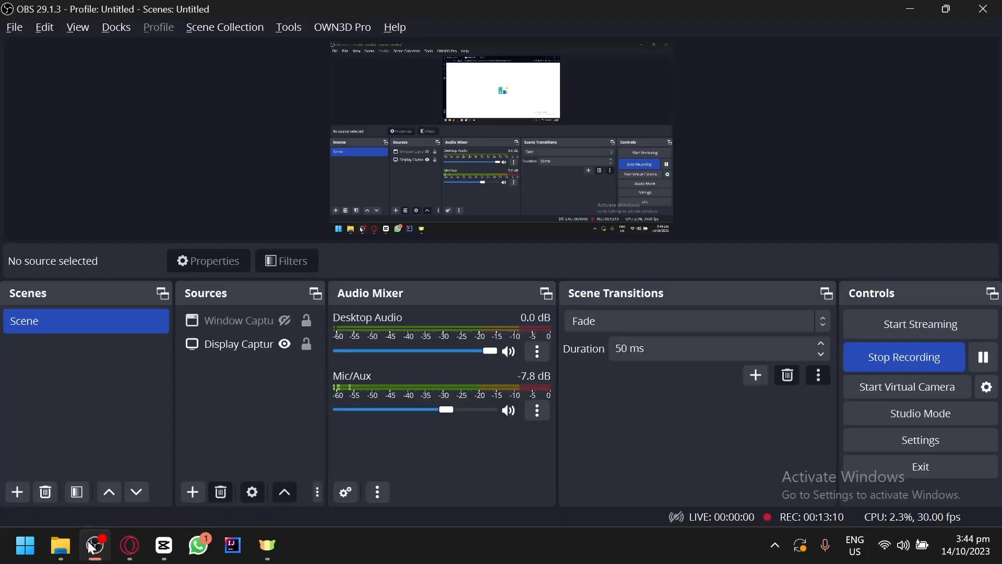
{"action": "left_click", "coordinate": [95, 546]}
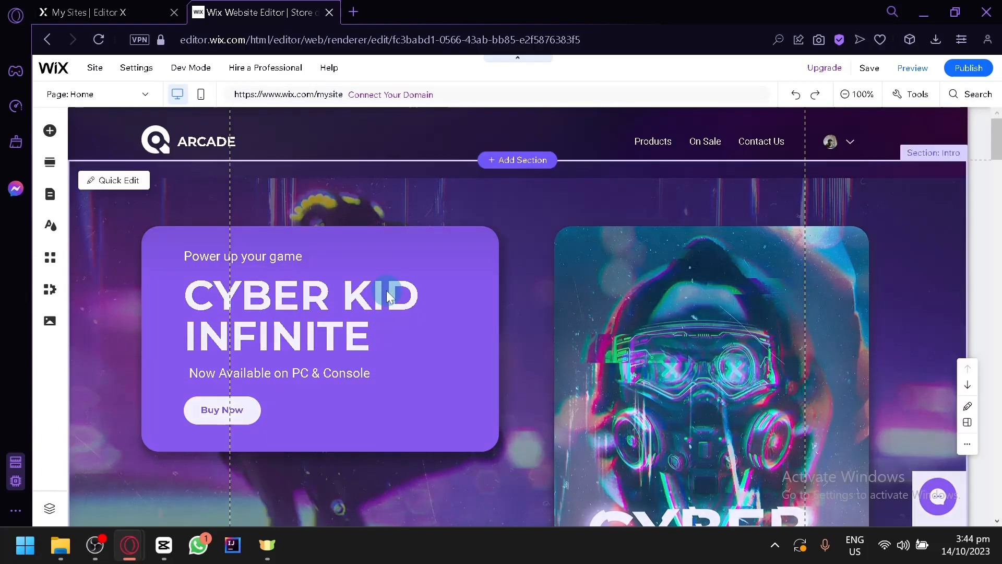
Zoom the site editor out to 50%, look over the home page and try to switch to the Products page
{"action": "key", "text": "ctrl+minus"}
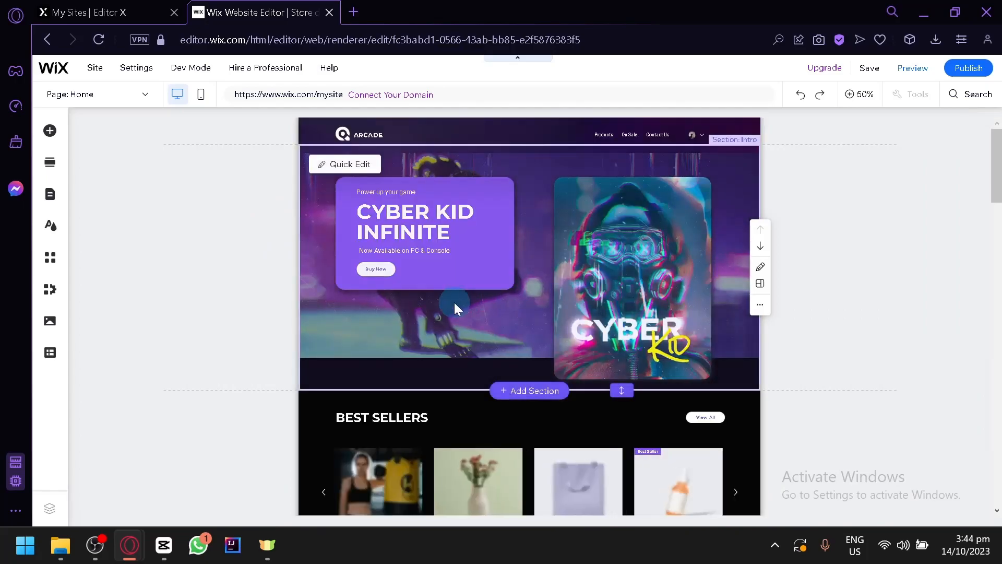
{"action": "scroll", "coordinate": [320, 280], "scroll_direction": "down", "scroll_amount": 5}
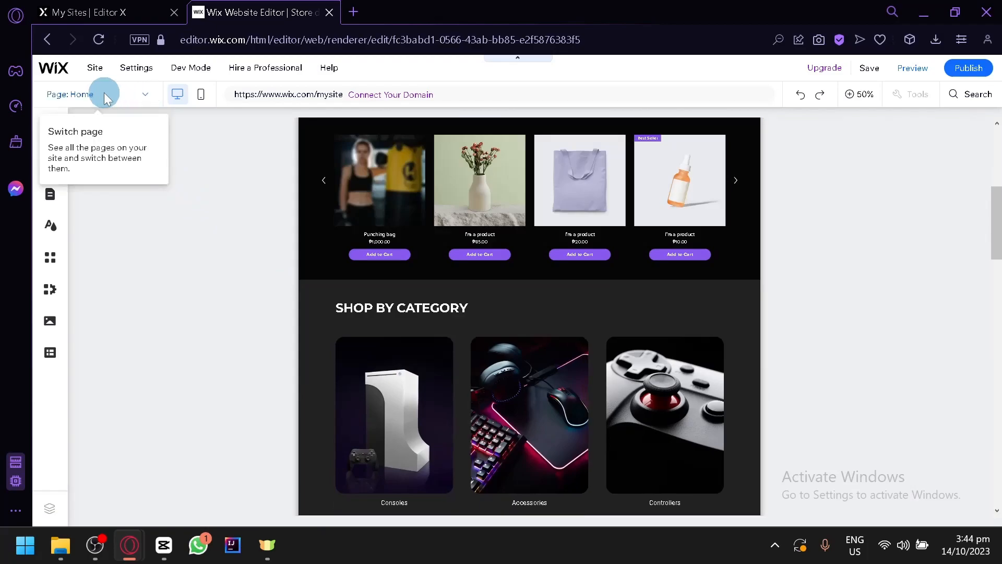
{"action": "left_click", "coordinate": [143, 102]}
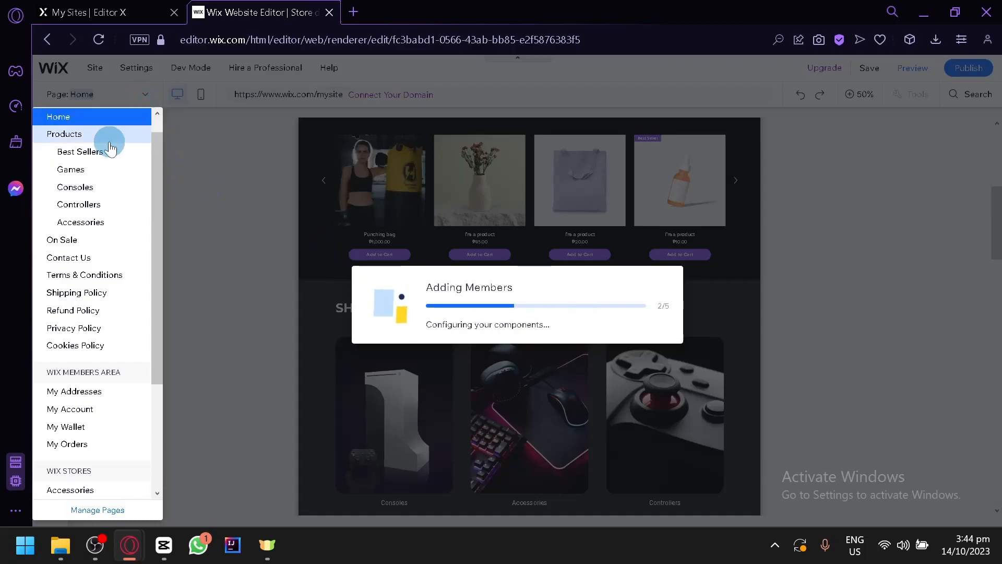
{"action": "left_click", "coordinate": [77, 135]}
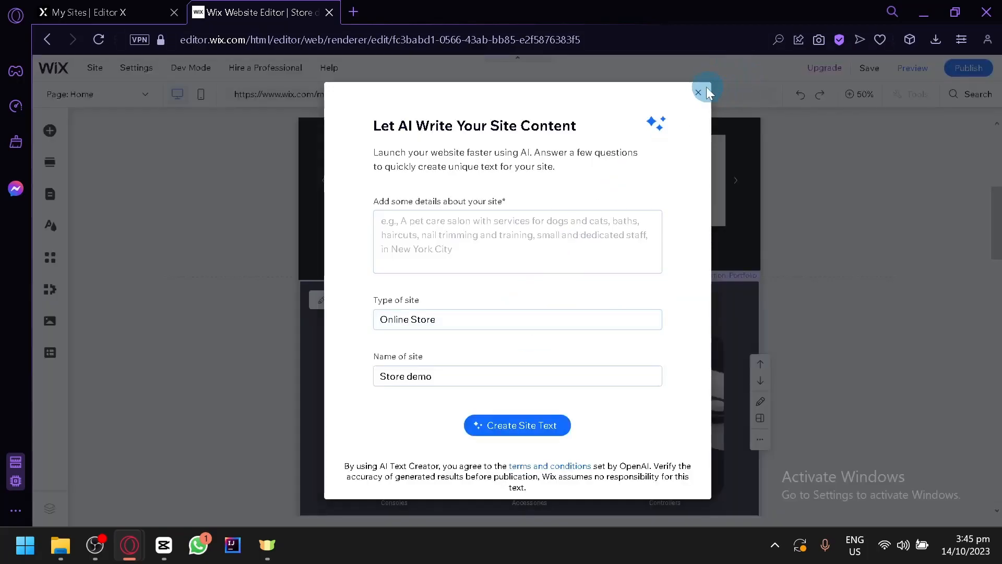
Dismiss the AI site content dialog and switch to the Products page
{"action": "left_click", "coordinate": [699, 96]}
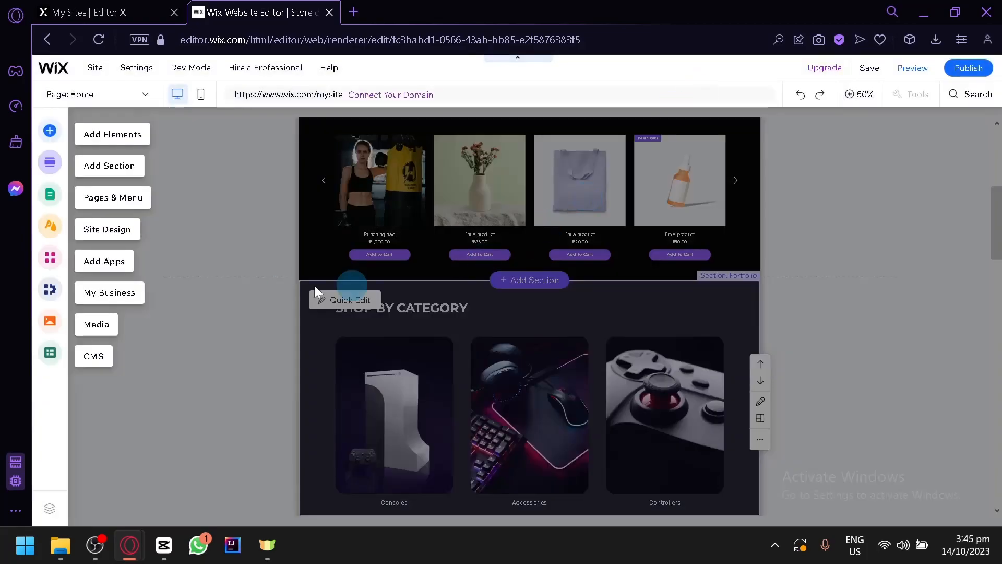
{"action": "left_click", "coordinate": [112, 102]}
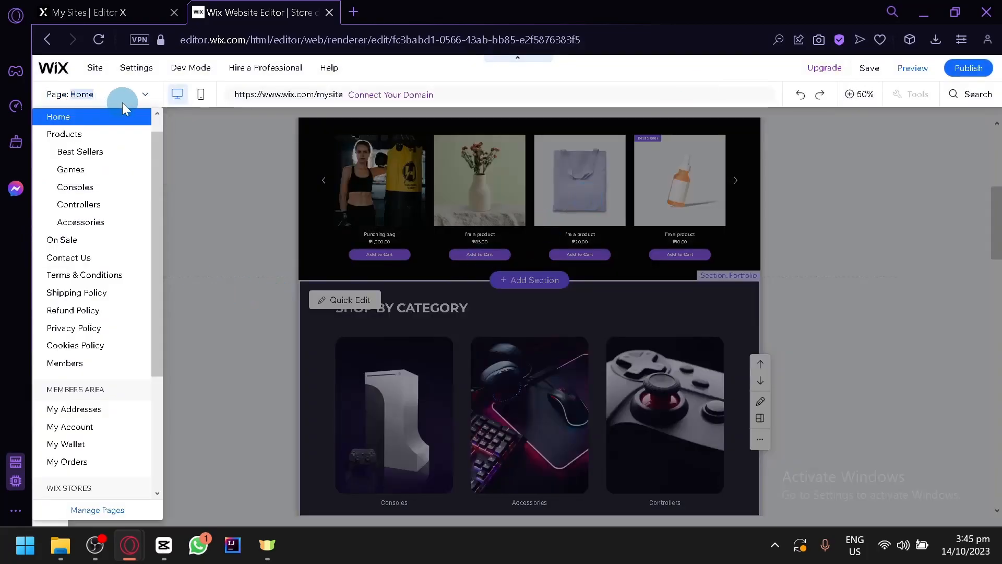
{"action": "left_click", "coordinate": [69, 134]}
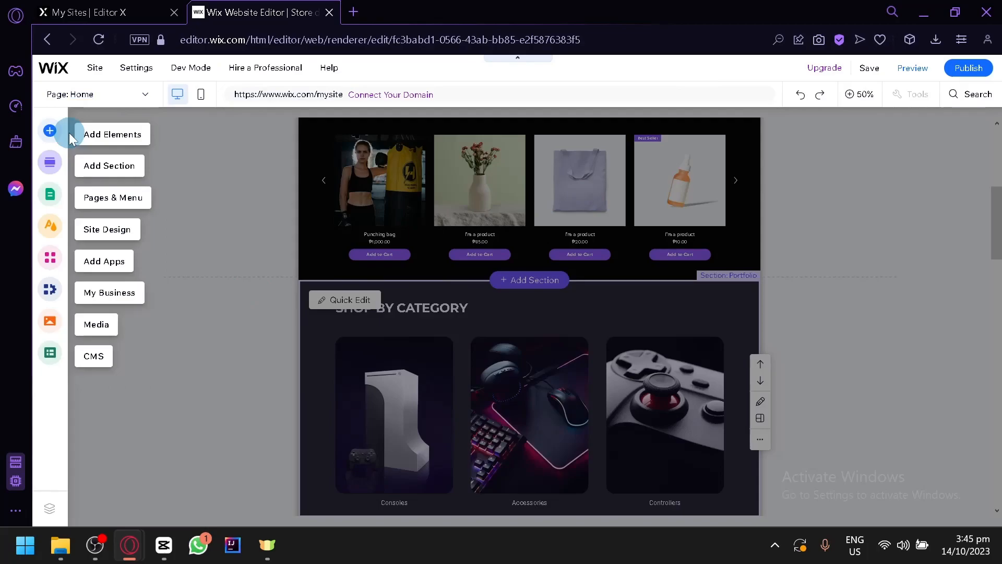
Switch to the Best Sellers page, look over its product listing and open Quick Edit for its products section
{"action": "left_click", "coordinate": [147, 99]}
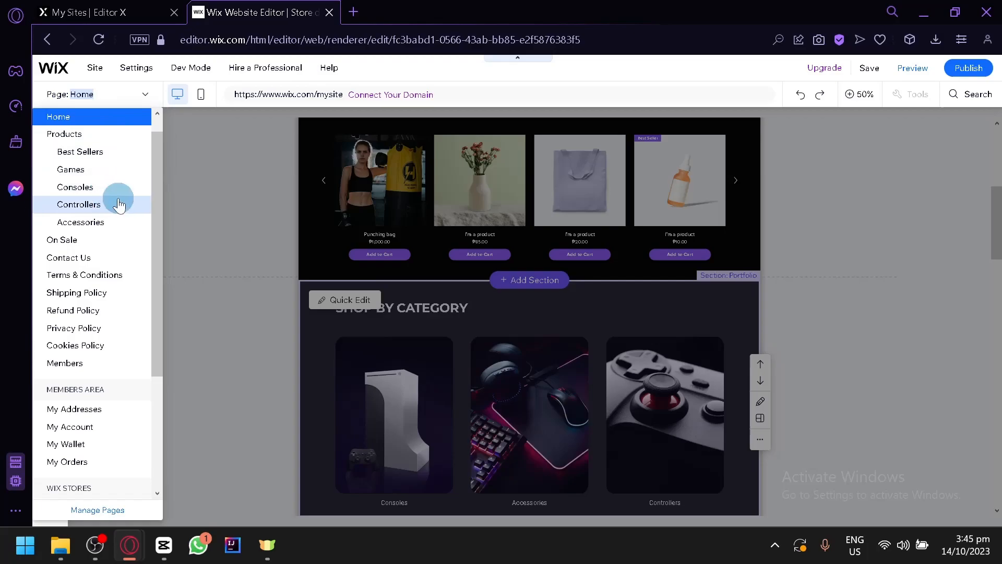
{"action": "left_click", "coordinate": [102, 152]}
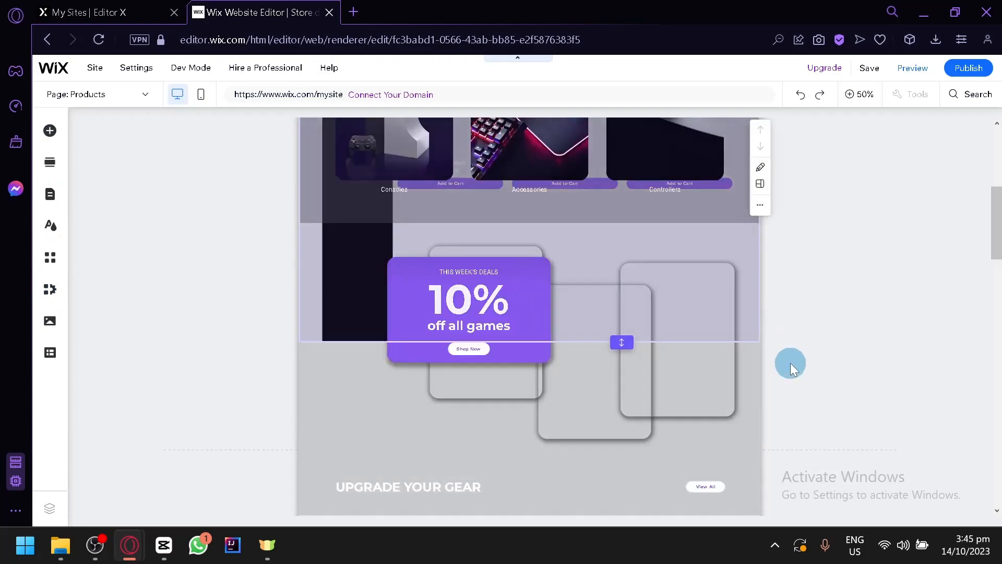
{"action": "scroll", "coordinate": [790, 362], "scroll_direction": "down", "scroll_amount": 4}
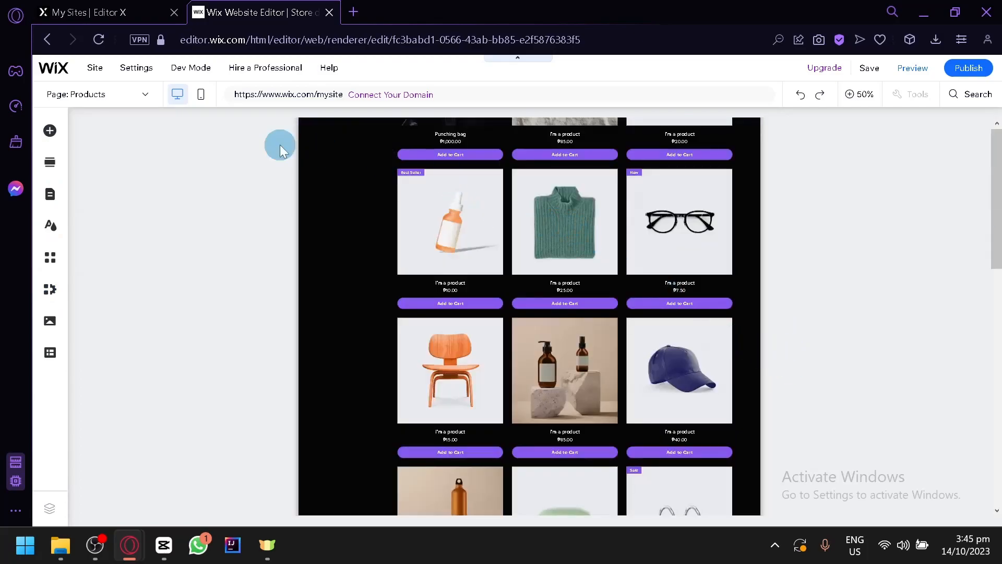
{"action": "scroll", "coordinate": [473, 222], "scroll_direction": "up", "scroll_amount": 4}
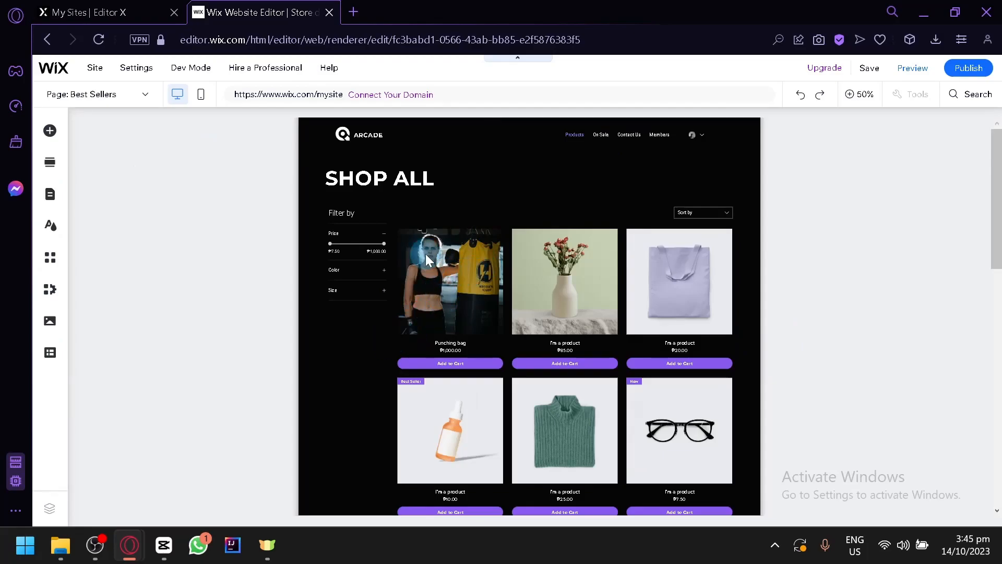
{"action": "scroll", "coordinate": [467, 349], "scroll_direction": "down", "scroll_amount": 5}
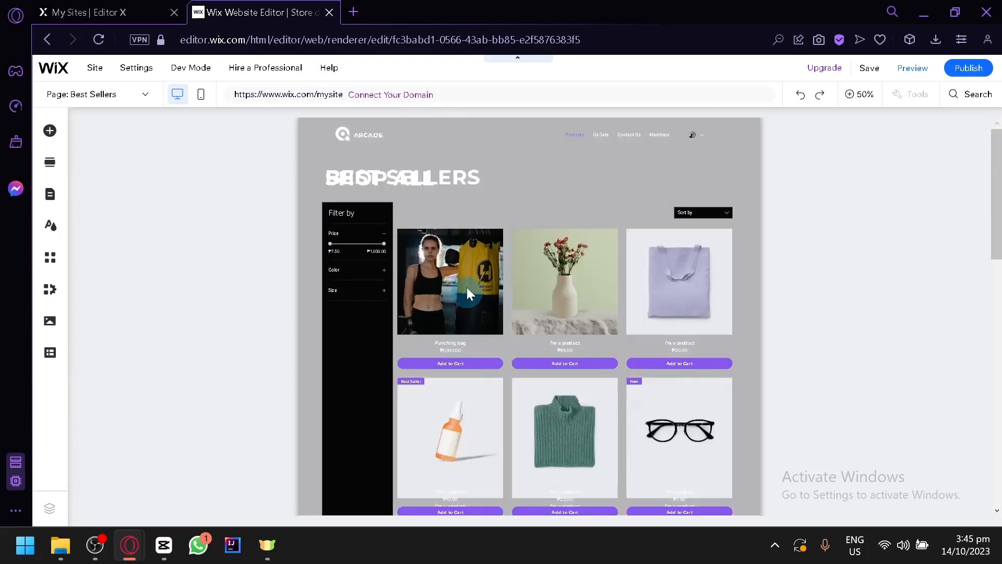
{"action": "left_click", "coordinate": [355, 164]}
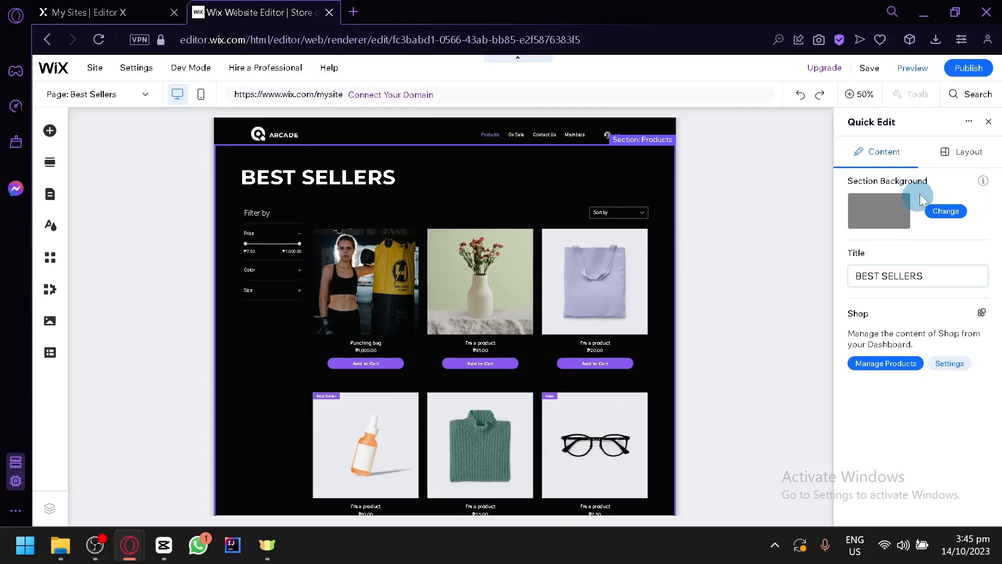
Check the layout options for the products section in Quick Edit and close the panel
{"action": "left_click", "coordinate": [967, 154]}
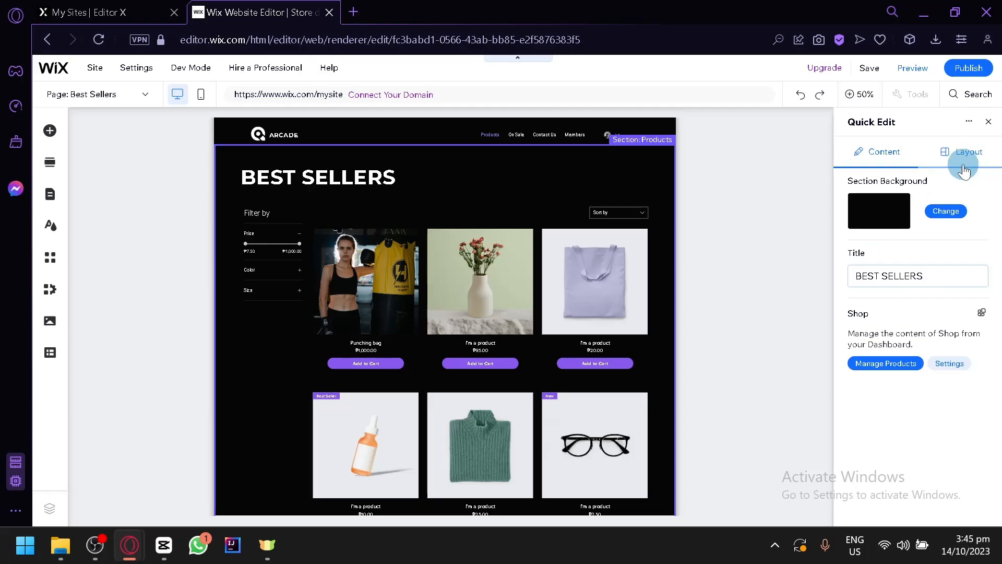
{"action": "left_click", "coordinate": [964, 169]}
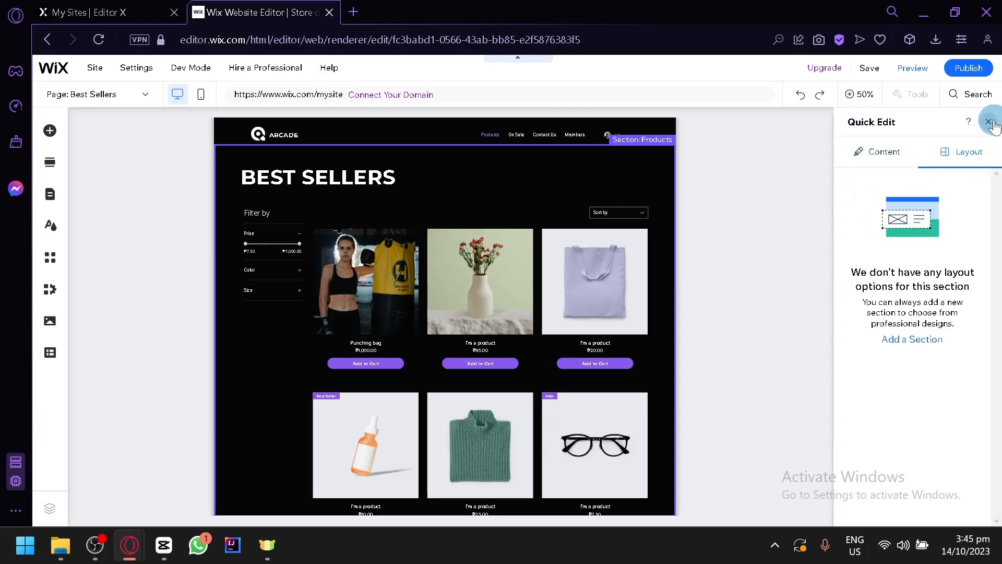
{"action": "left_click", "coordinate": [984, 123]}
Return the editor to 100% zoom, select the Shop element and look over the Best Sellers product listing
{"action": "left_click", "coordinate": [355, 324]}
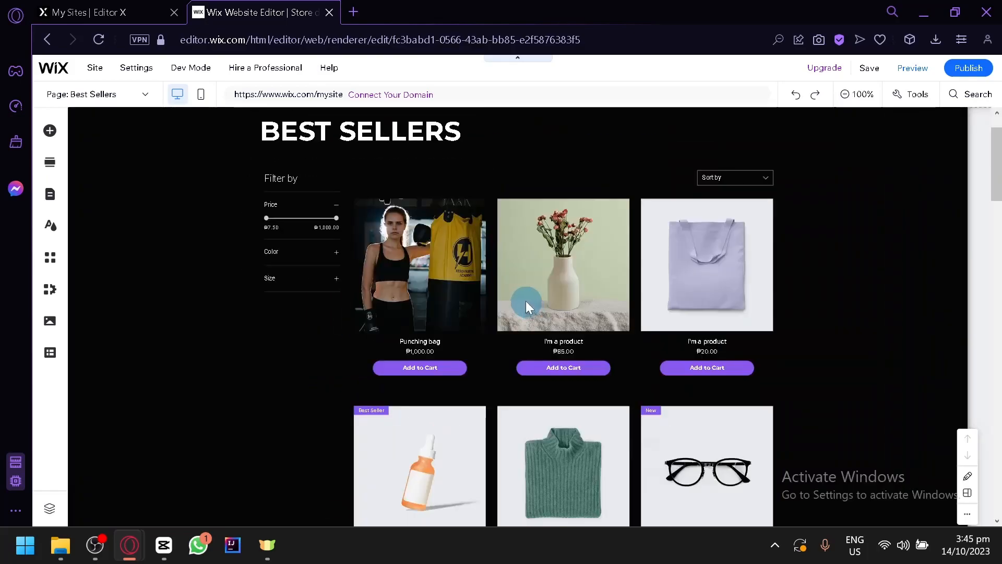
{"action": "scroll", "coordinate": [518, 270], "scroll_direction": "down", "scroll_amount": 4}
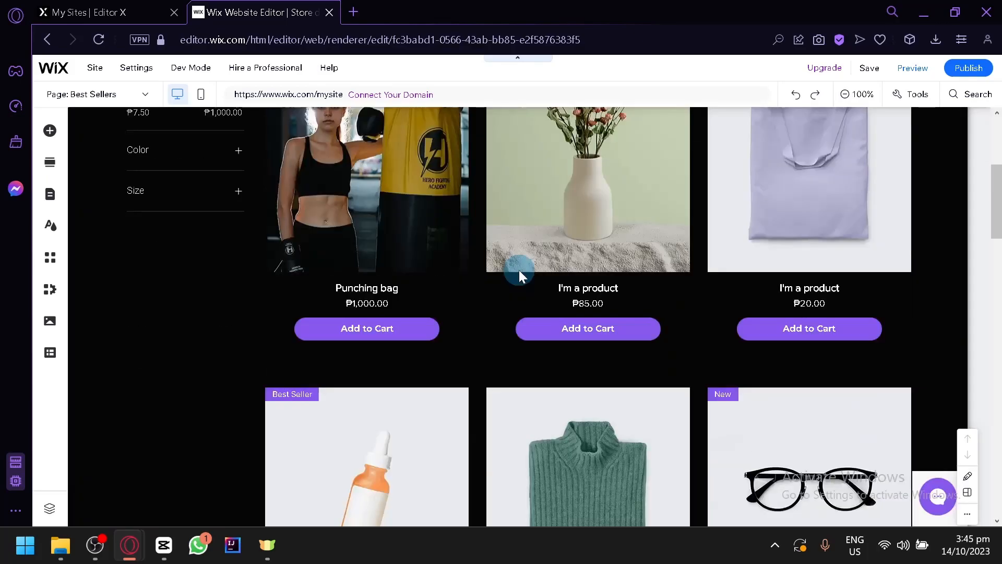
{"action": "scroll", "coordinate": [519, 271], "scroll_direction": "up", "scroll_amount": 5}
{"action": "scroll", "coordinate": [500, 305], "scroll_direction": "down", "scroll_amount": 2}
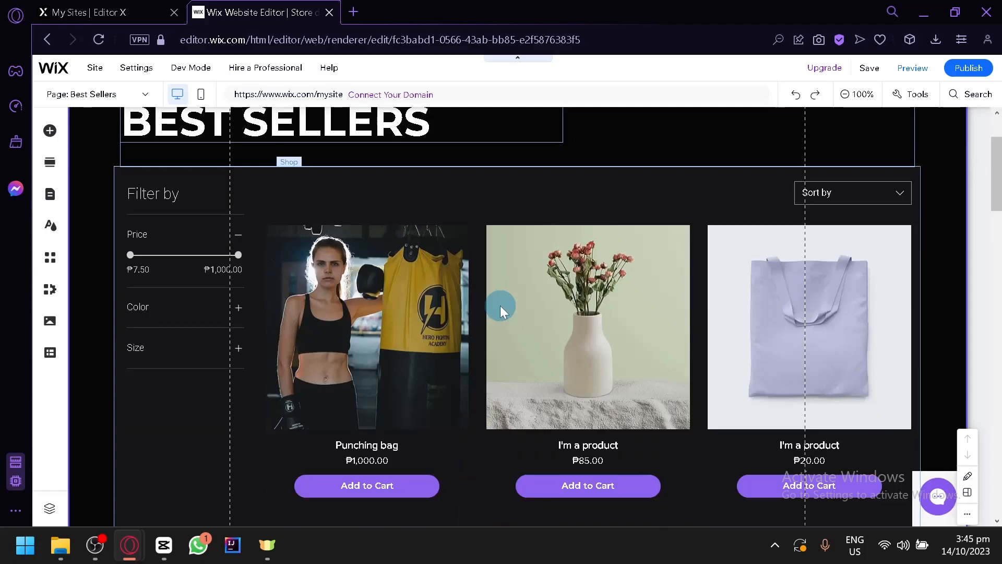
{"action": "scroll", "coordinate": [500, 306], "scroll_direction": "up", "scroll_amount": 2}
{"action": "left_click", "coordinate": [474, 330]}
{"action": "scroll", "coordinate": [474, 330], "scroll_direction": "down", "scroll_amount": 10}
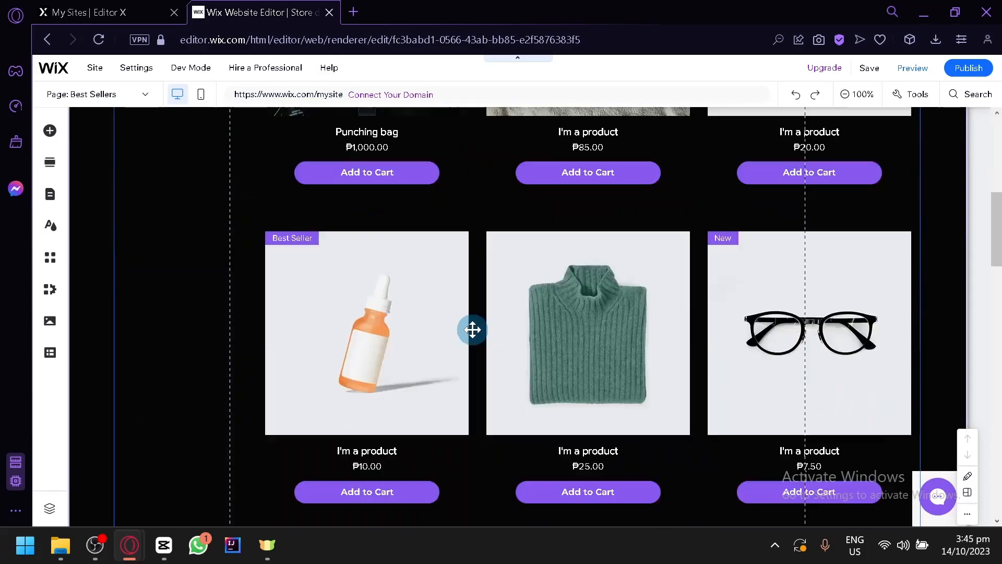
{"action": "scroll", "coordinate": [472, 329], "scroll_direction": "up", "scroll_amount": 10}
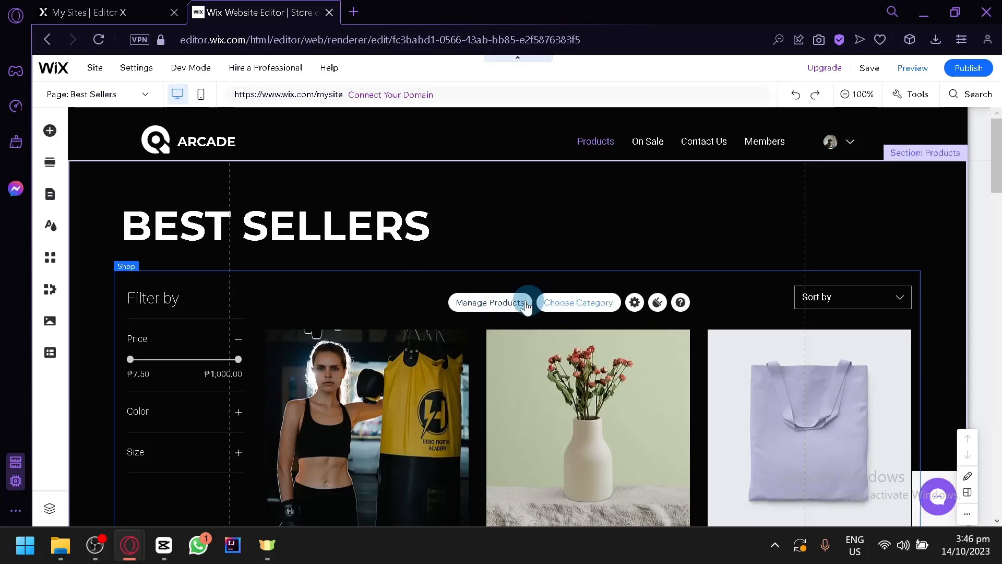
Review the Shop Page's category, display settings, text, design, filter, sorting and quick view options, and close its settings
{"action": "left_click", "coordinate": [634, 303]}
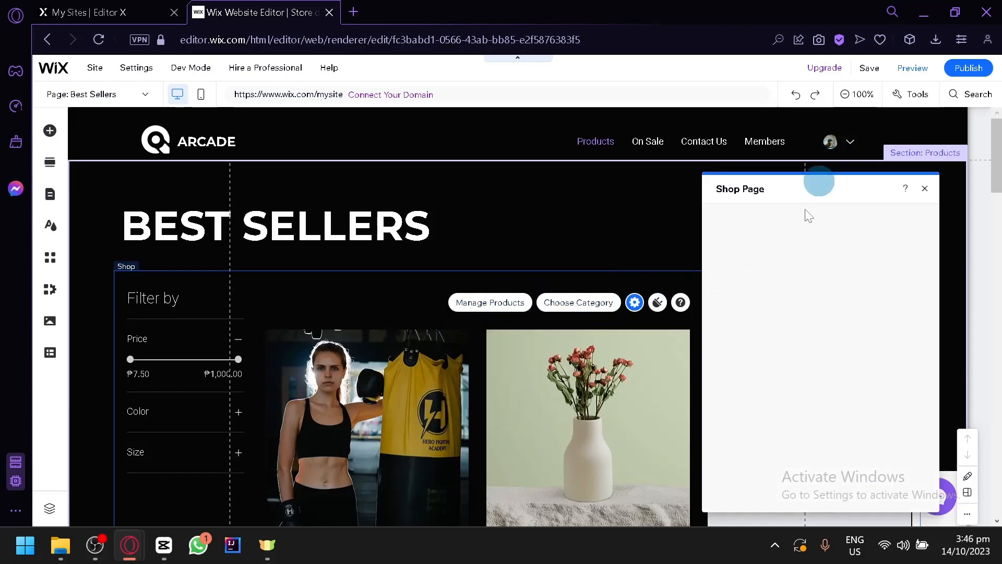
{"action": "left_click", "coordinate": [926, 191]}
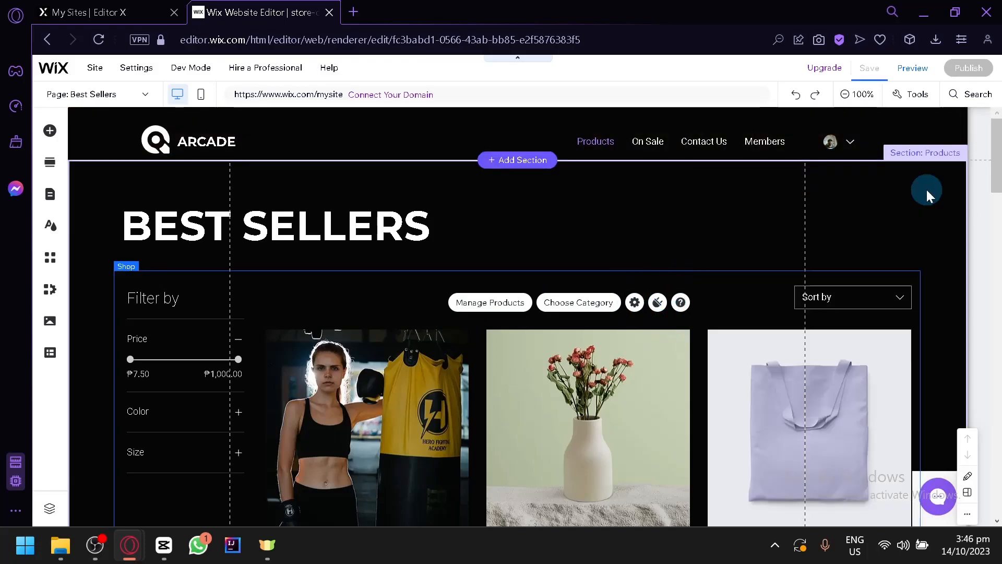
{"action": "left_click", "coordinate": [638, 303]}
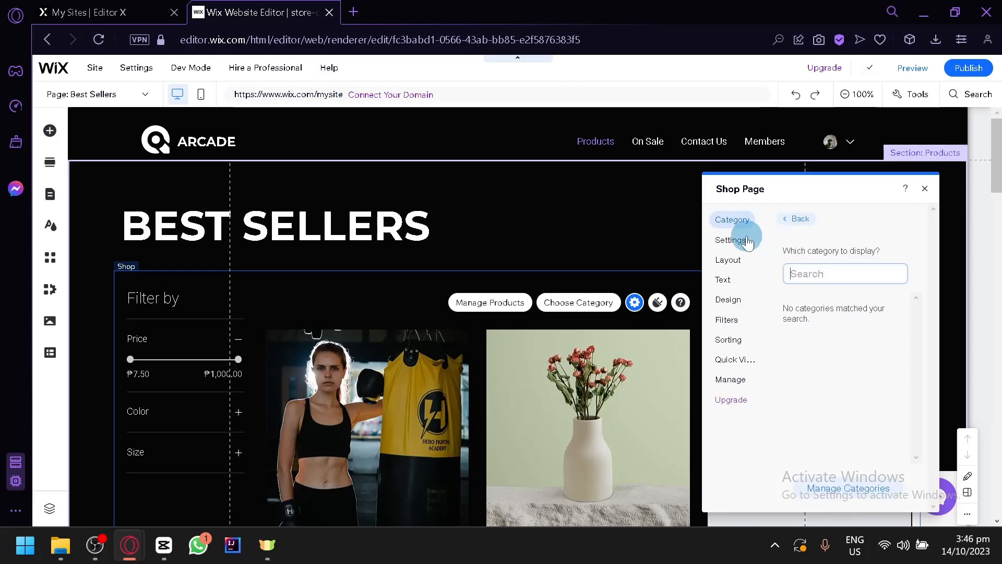
{"action": "left_click", "coordinate": [730, 241]}
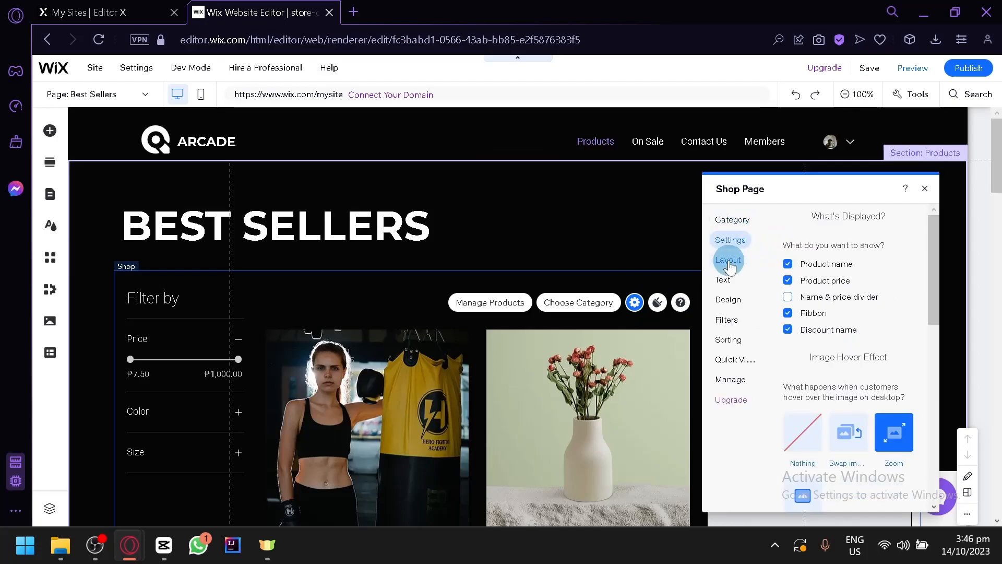
{"action": "left_click", "coordinate": [726, 282]}
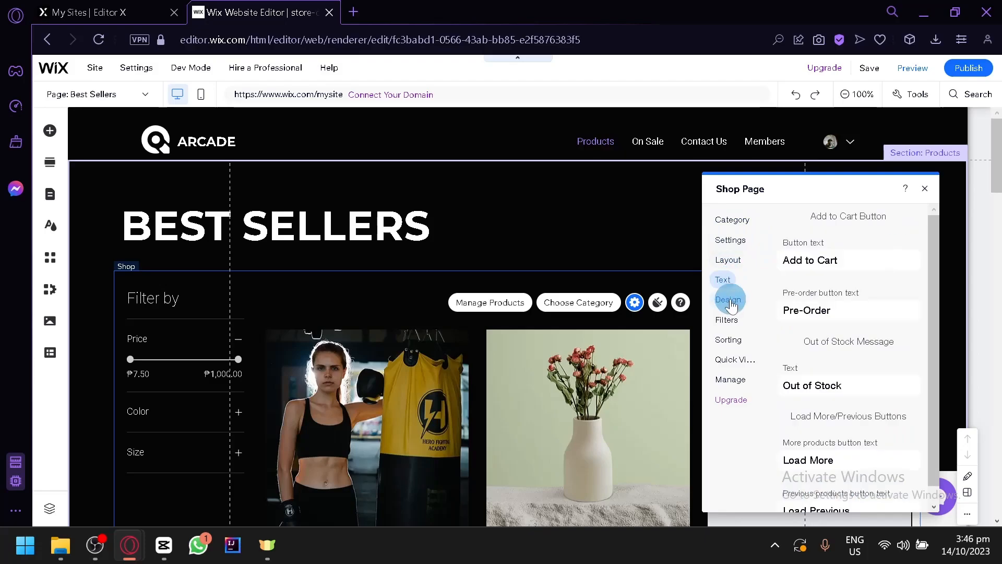
{"action": "left_click", "coordinate": [730, 300]}
{"action": "left_click", "coordinate": [733, 326]}
{"action": "left_click", "coordinate": [730, 340]}
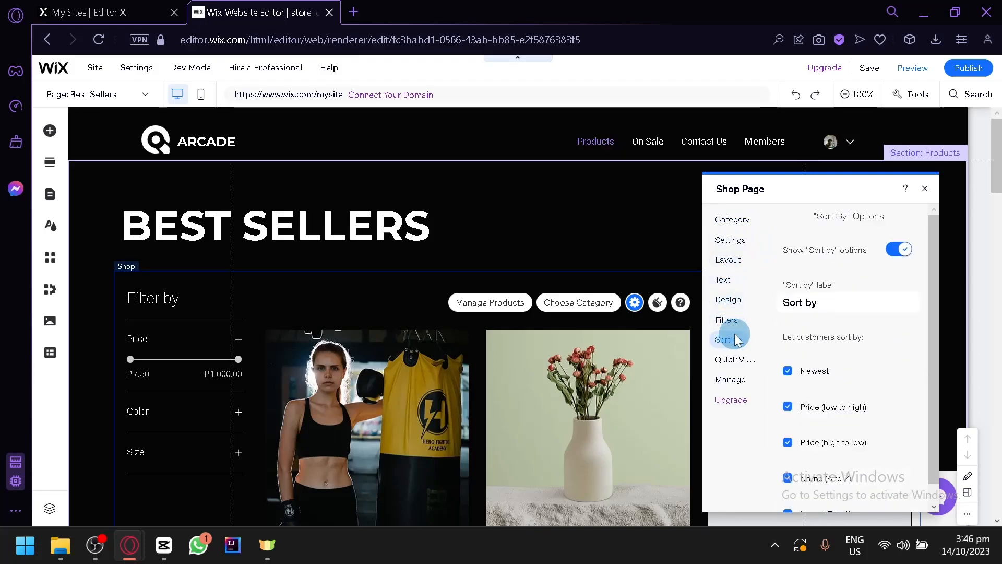
{"action": "left_click", "coordinate": [733, 359]}
{"action": "left_click", "coordinate": [925, 189]}
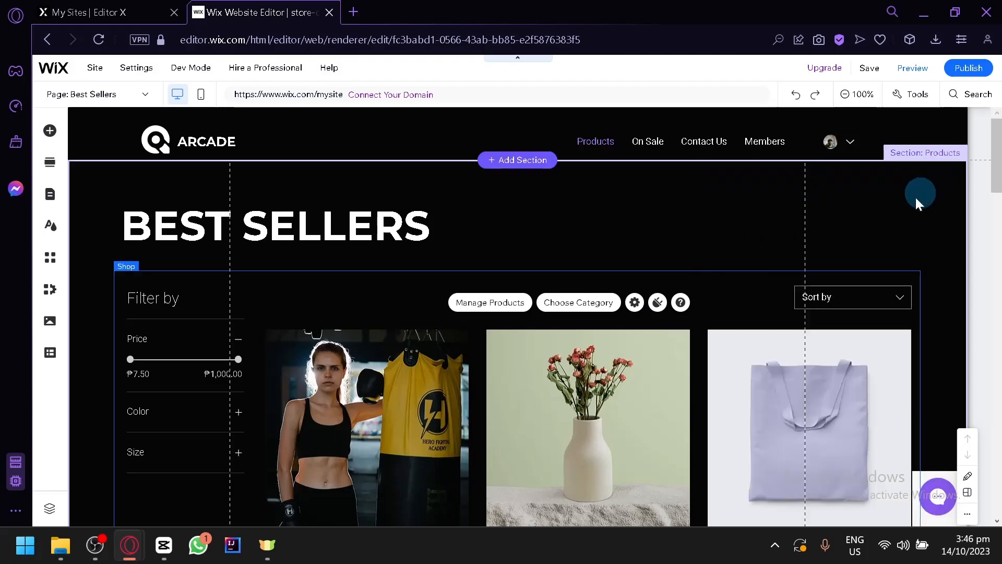
Switch the editor to the Controllers page
{"action": "left_click", "coordinate": [167, 102]}
{"action": "left_click", "coordinate": [147, 97]}
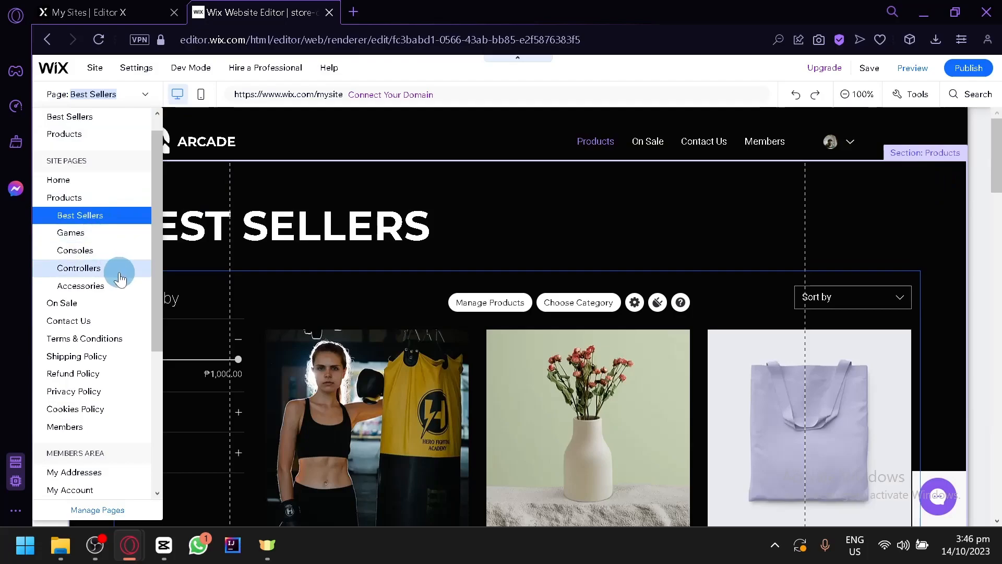
{"action": "left_click", "coordinate": [119, 272]}
Look over the Controllers page from its heading and product listing down to the footer
{"action": "scroll", "coordinate": [245, 321], "scroll_direction": "down", "scroll_amount": 5}
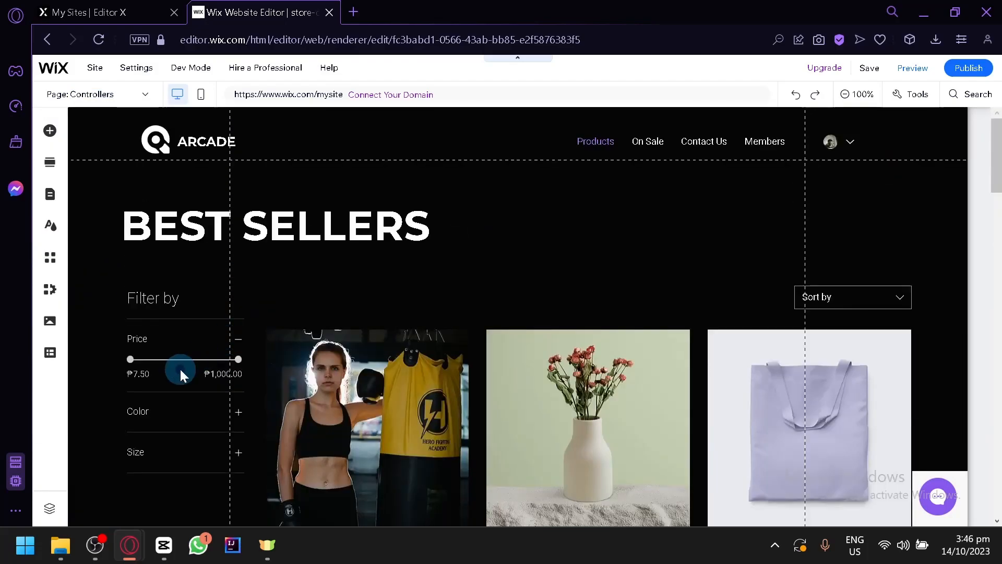
{"action": "left_click", "coordinate": [180, 369]}
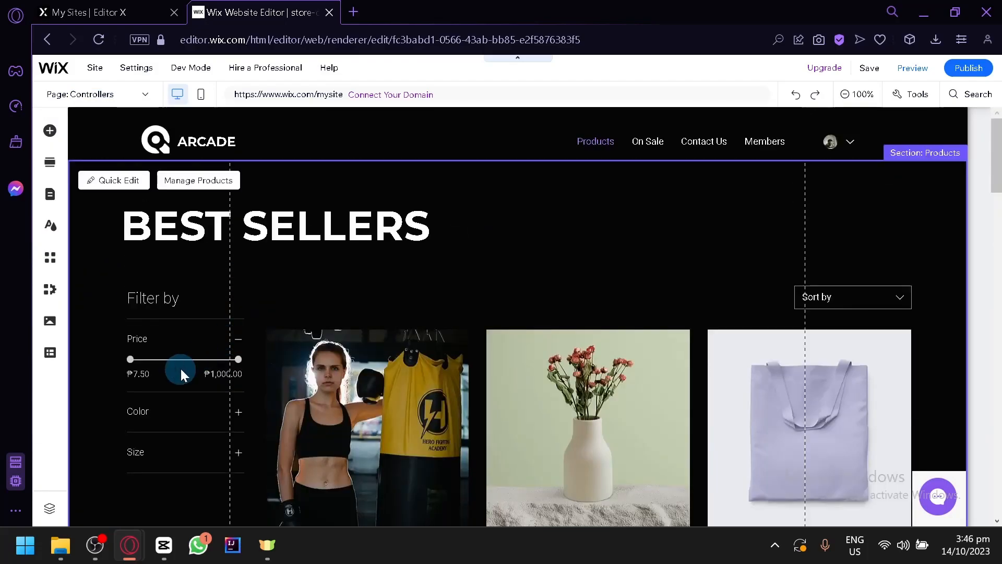
{"action": "scroll", "coordinate": [190, 355], "scroll_direction": "down", "scroll_amount": 8}
{"action": "scroll", "coordinate": [190, 356], "scroll_direction": "up", "scroll_amount": 8}
{"action": "scroll", "coordinate": [194, 355], "scroll_direction": "down", "scroll_amount": 15}
{"action": "scroll", "coordinate": [194, 355], "scroll_direction": "up", "scroll_amount": 8}
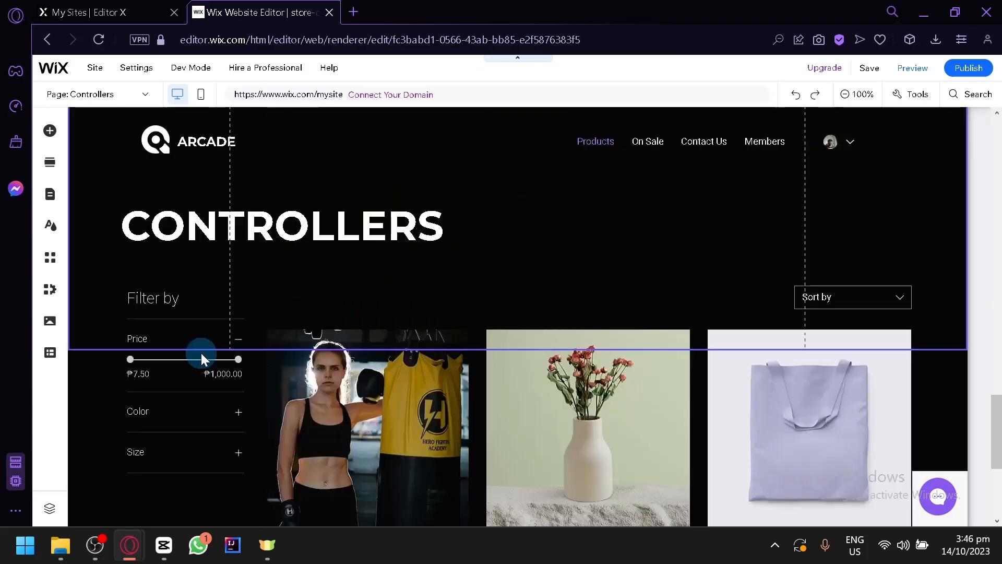
{"action": "scroll", "coordinate": [209, 351], "scroll_direction": "down", "scroll_amount": 15}
{"action": "scroll", "coordinate": [257, 326], "scroll_direction": "up", "scroll_amount": 10}
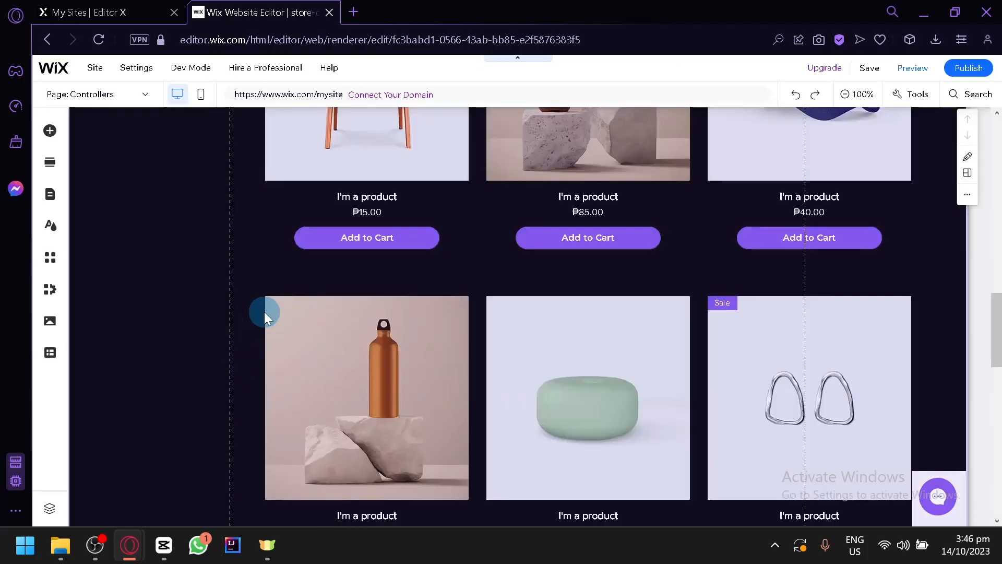
{"action": "scroll", "coordinate": [287, 280], "scroll_direction": "down", "scroll_amount": 5}
{"action": "scroll", "coordinate": [268, 331], "scroll_direction": "down", "scroll_amount": 5}
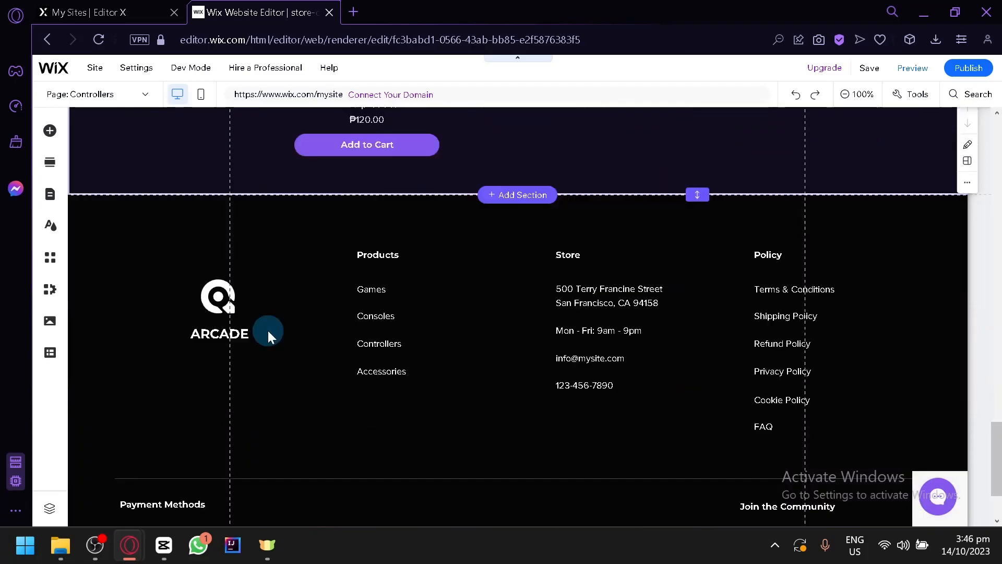